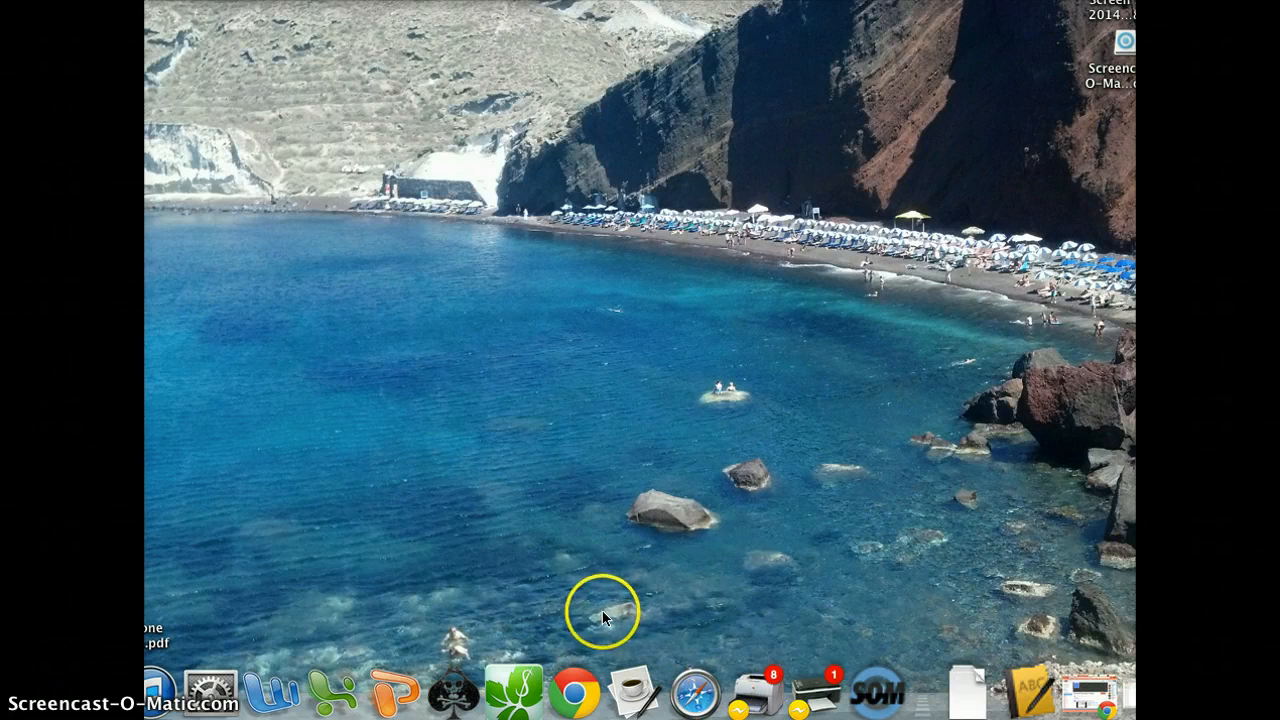
pyautogui.rightClick(570, 703)
pyautogui.click(611, 539)
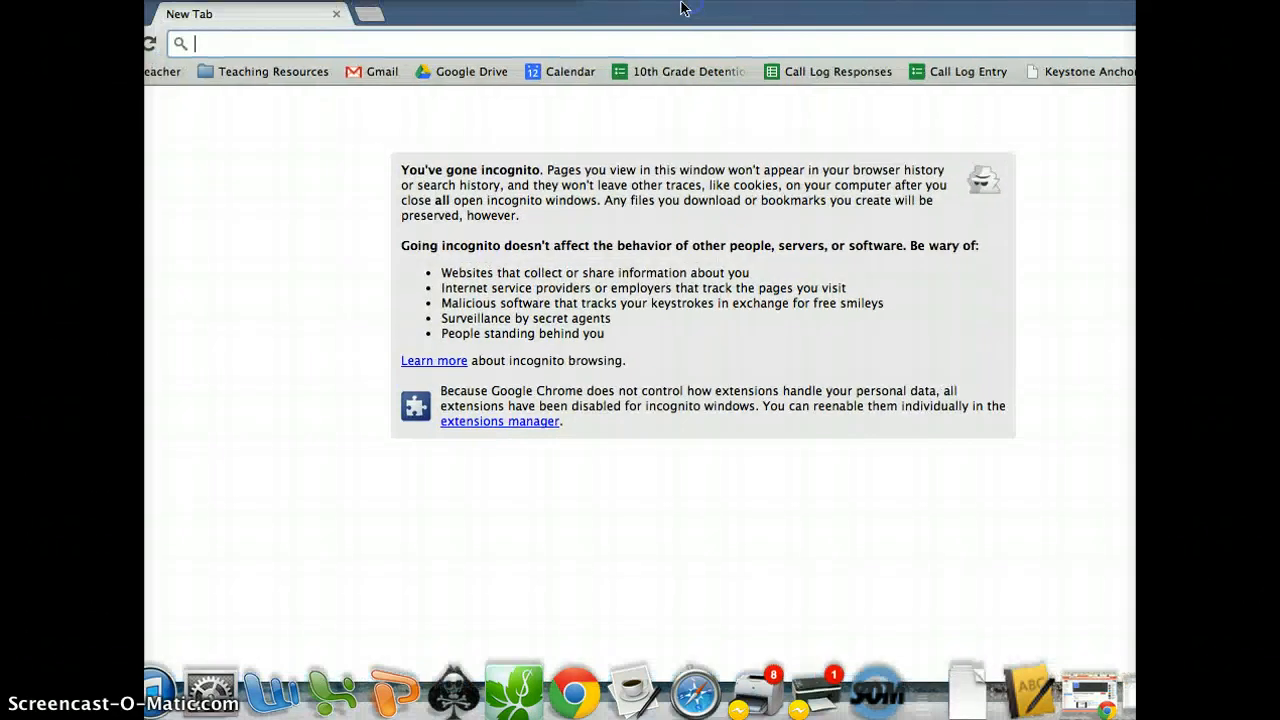
pyautogui.click(542, 37)
pyautogui.write('www.googl')
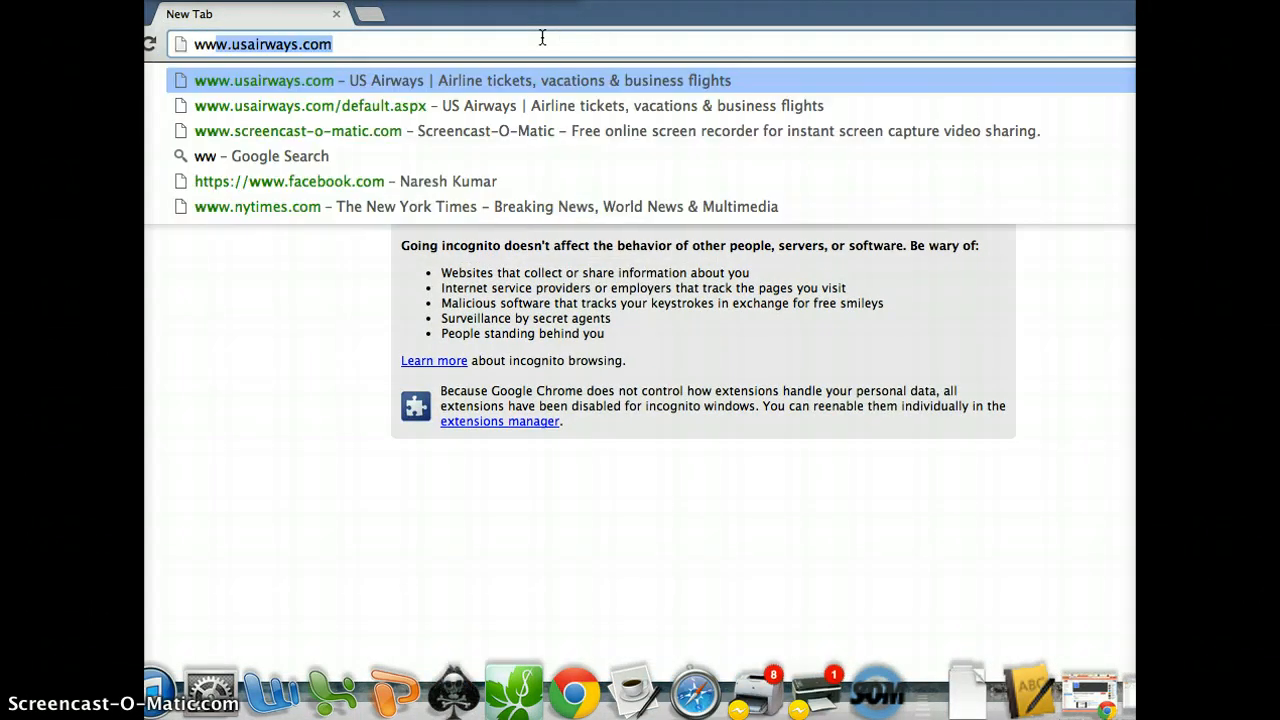
pyautogui.write('e.com/')
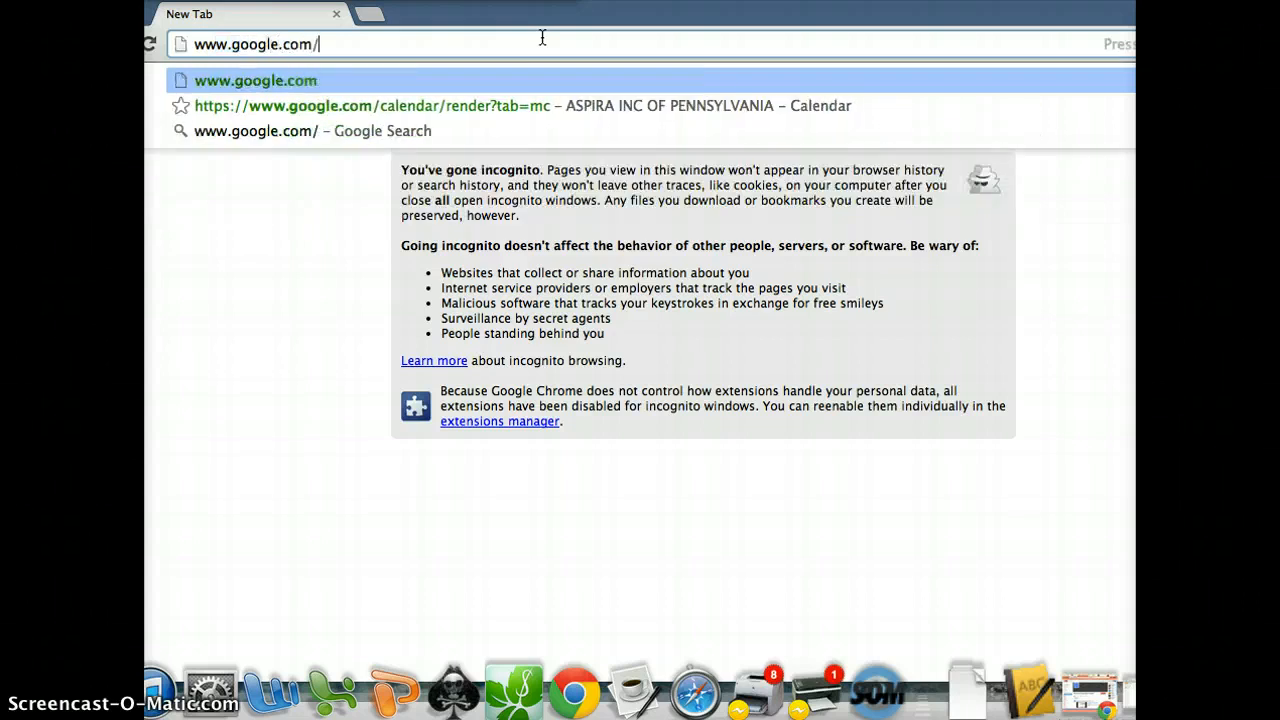
pyautogui.write('drive')
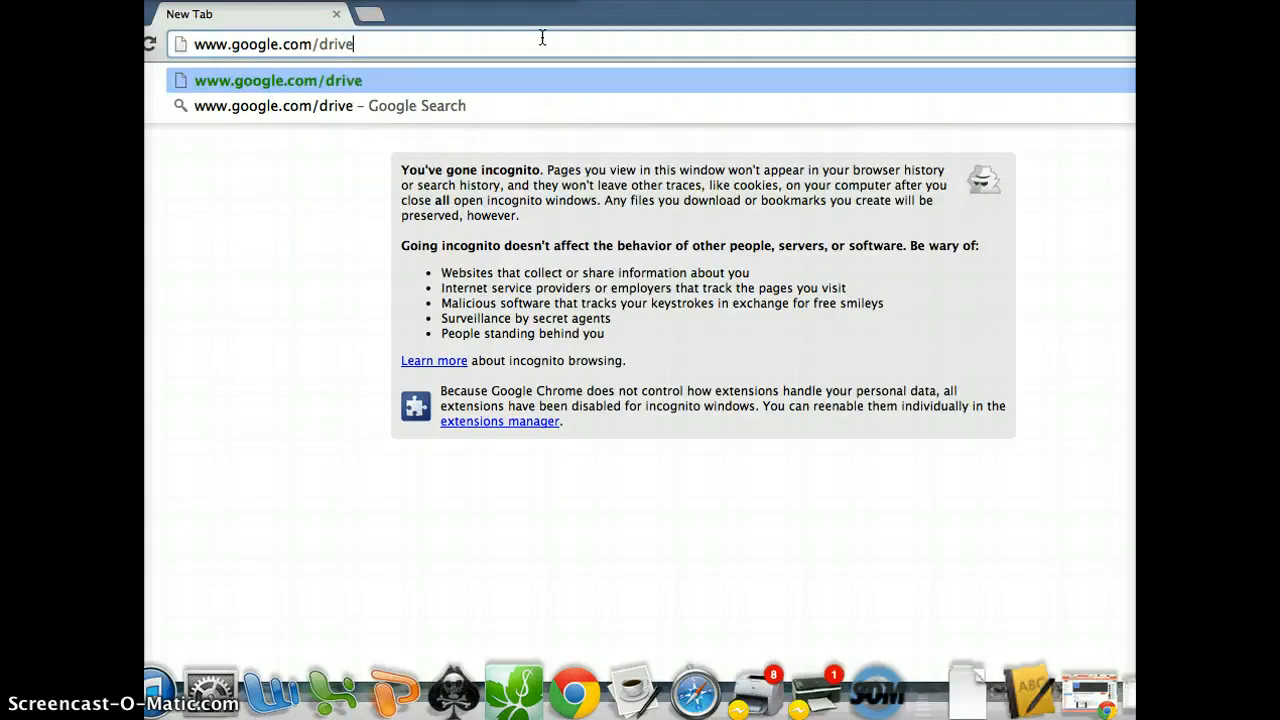
pyautogui.press('Return')
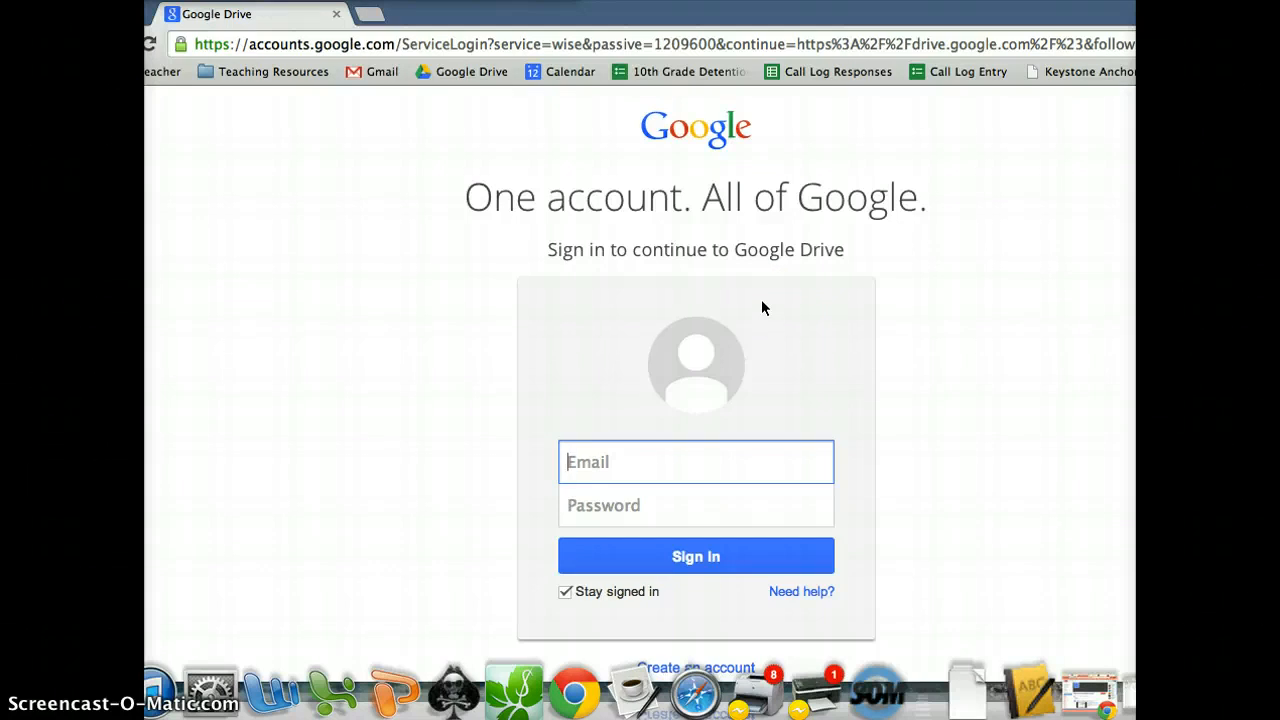
# Sign in with the student account's email and password, leaving 'Stay signed in' unchecked.
pyautogui.write('kcc')
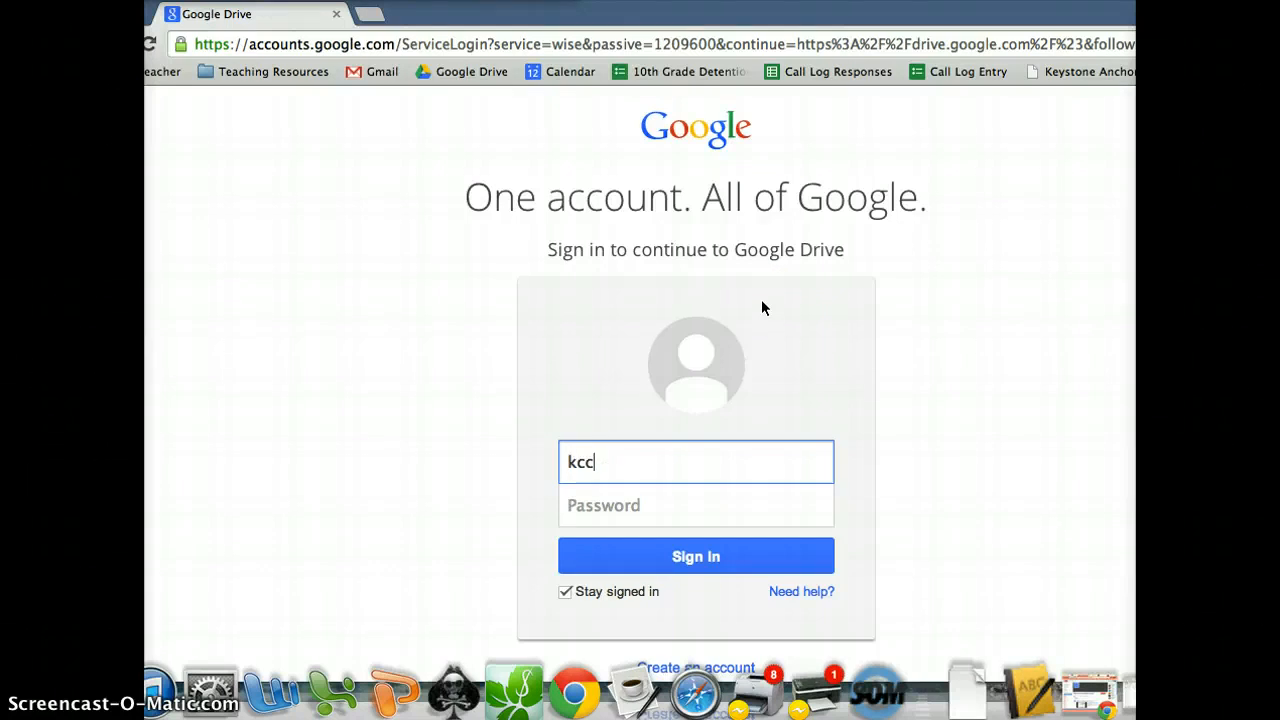
pyautogui.press('BackSpace')
pyautogui.press('BackSpace')
pyautogui.press('BackSpace')
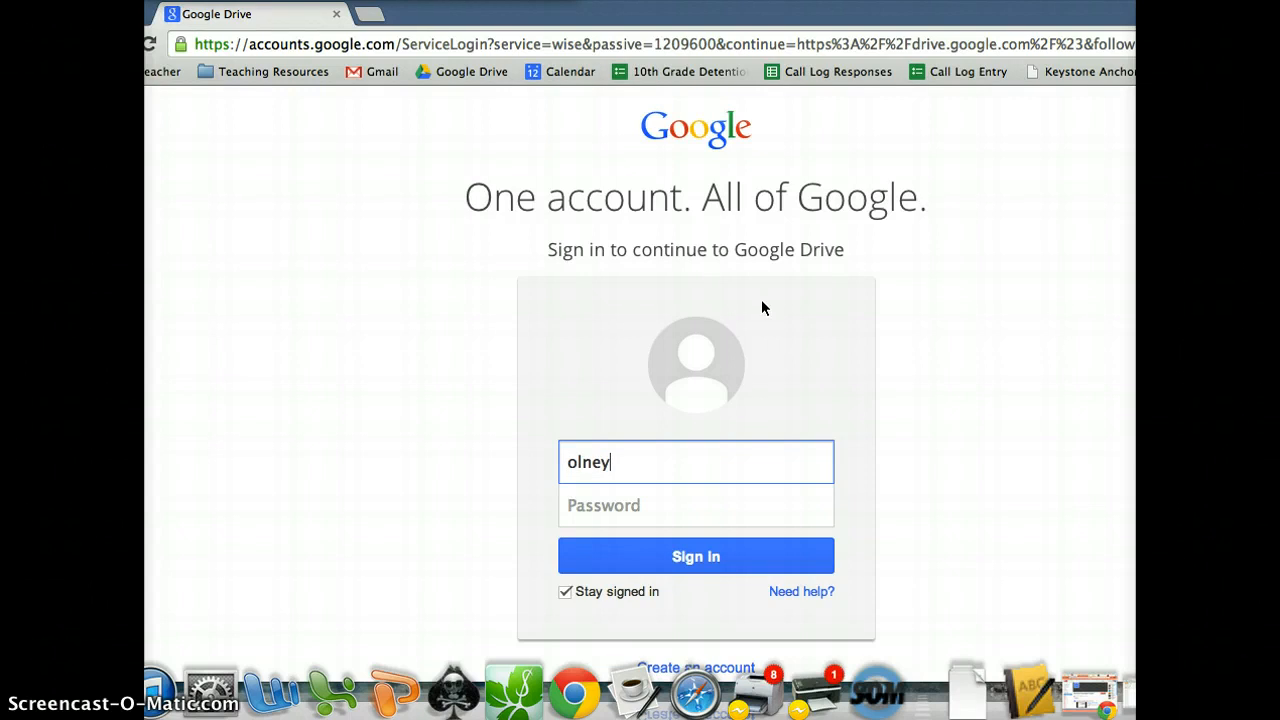
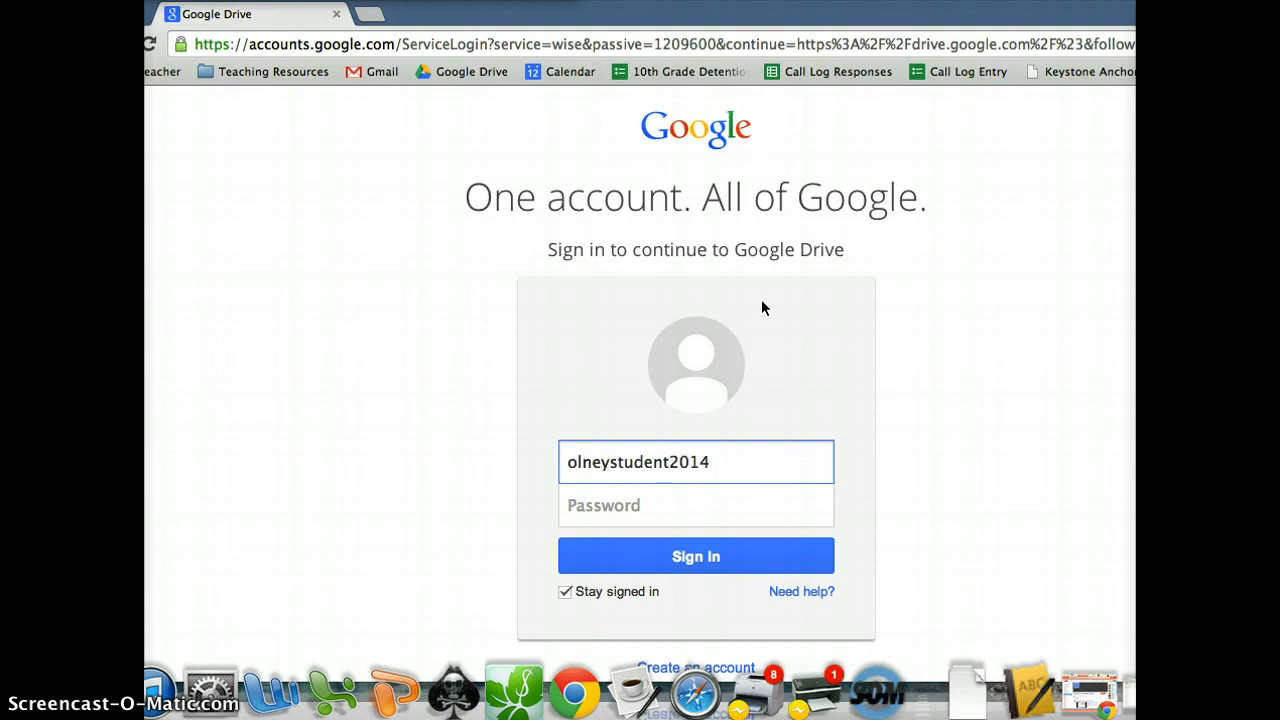
pyautogui.press('Tab')
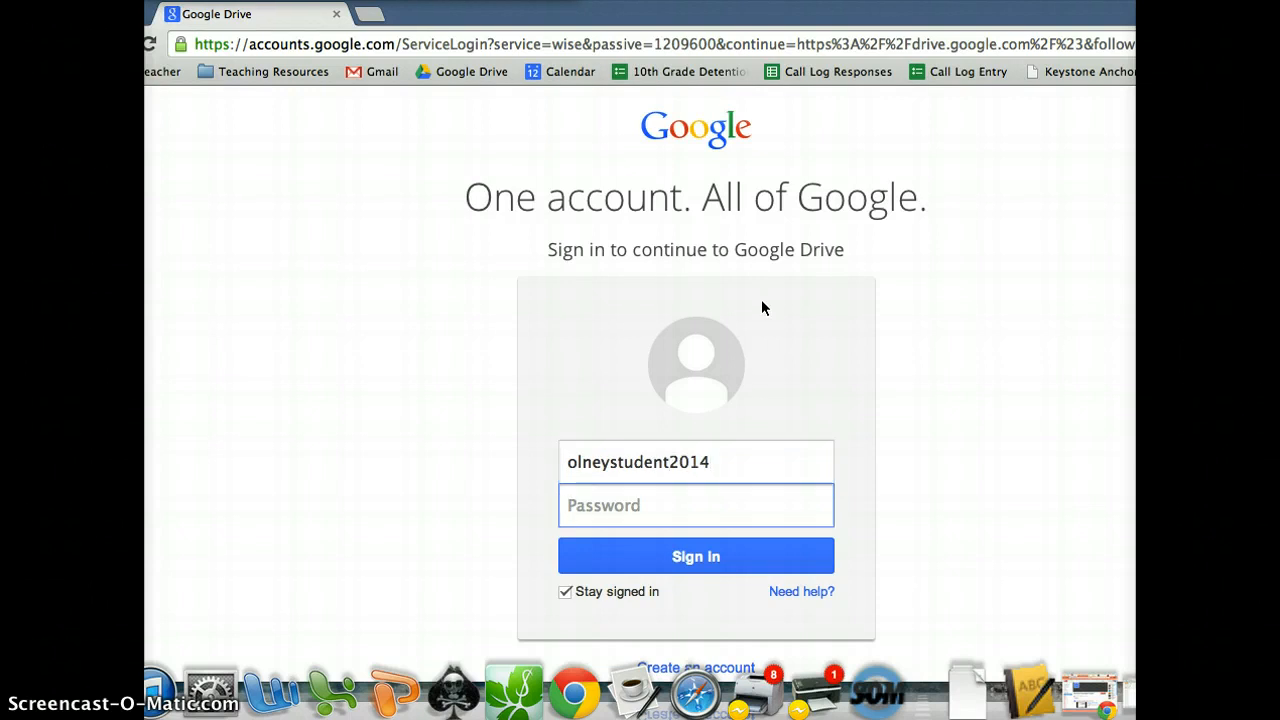
pyautogui.write('•••••••••')
pyautogui.moveTo(569, 598)
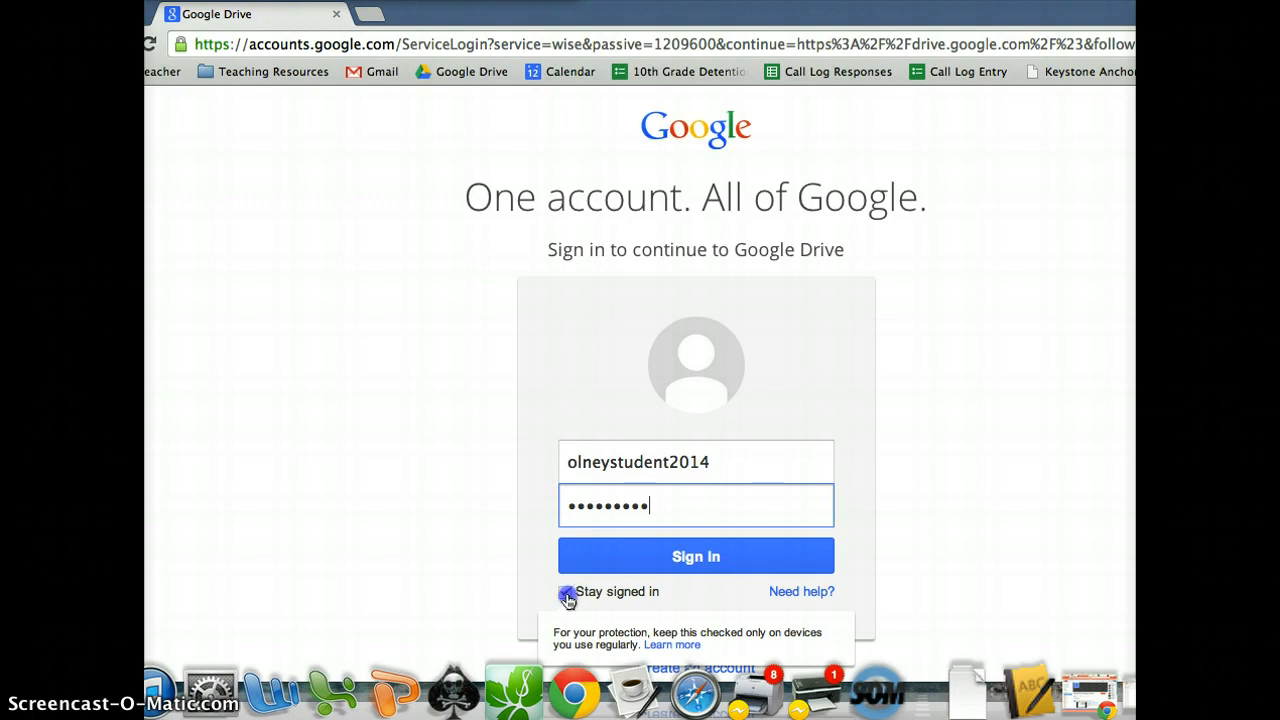
pyautogui.click(567, 597)
pyautogui.click(623, 561)
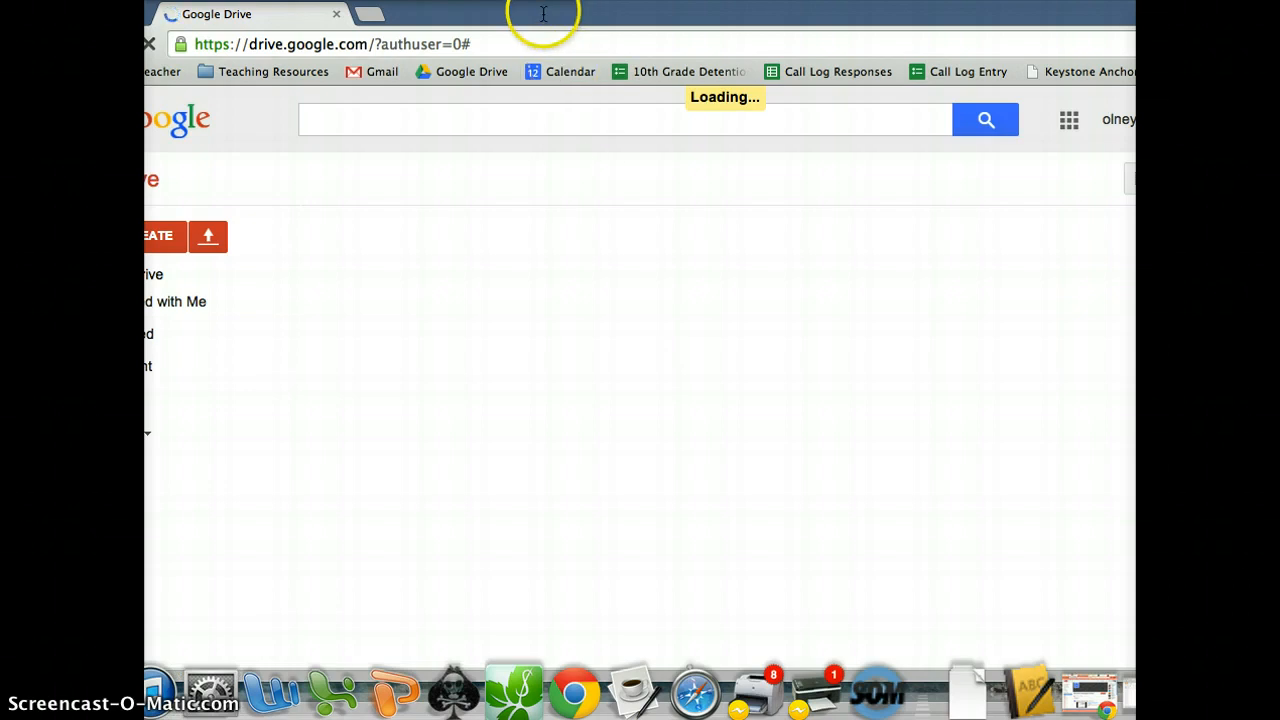
# Reposition the browser window and create a new blank Document from Drive's CREATE menu.
pyautogui.moveTo(543, 14); pyautogui.dragTo(603, 16)
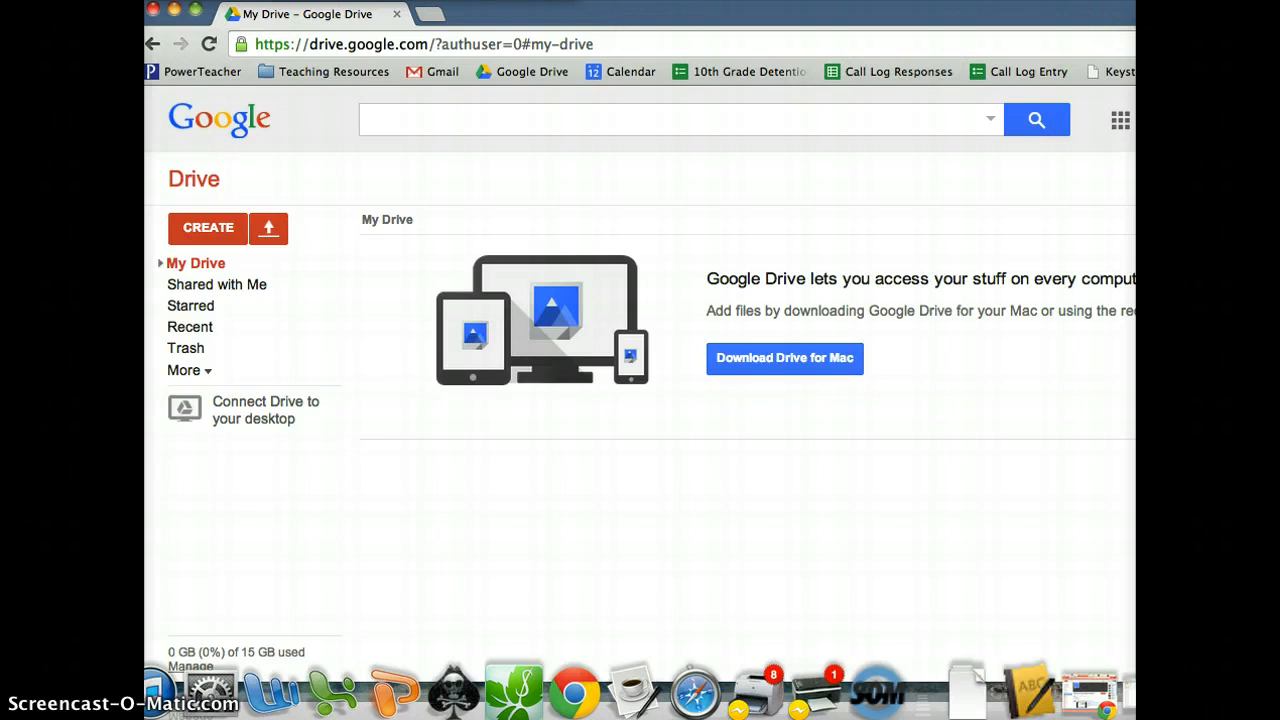
pyautogui.moveTo(1128, 12); pyautogui.dragTo(960, 0)
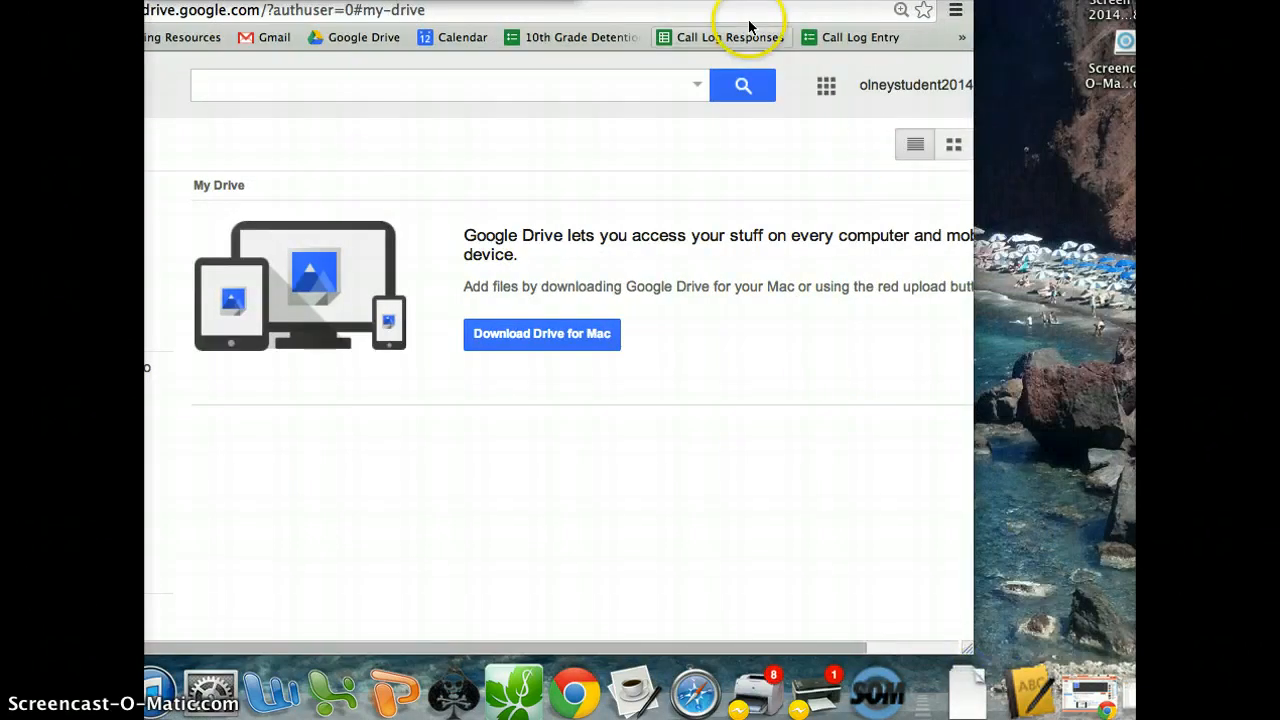
pyautogui.moveTo(686, 0); pyautogui.dragTo(862, 8)
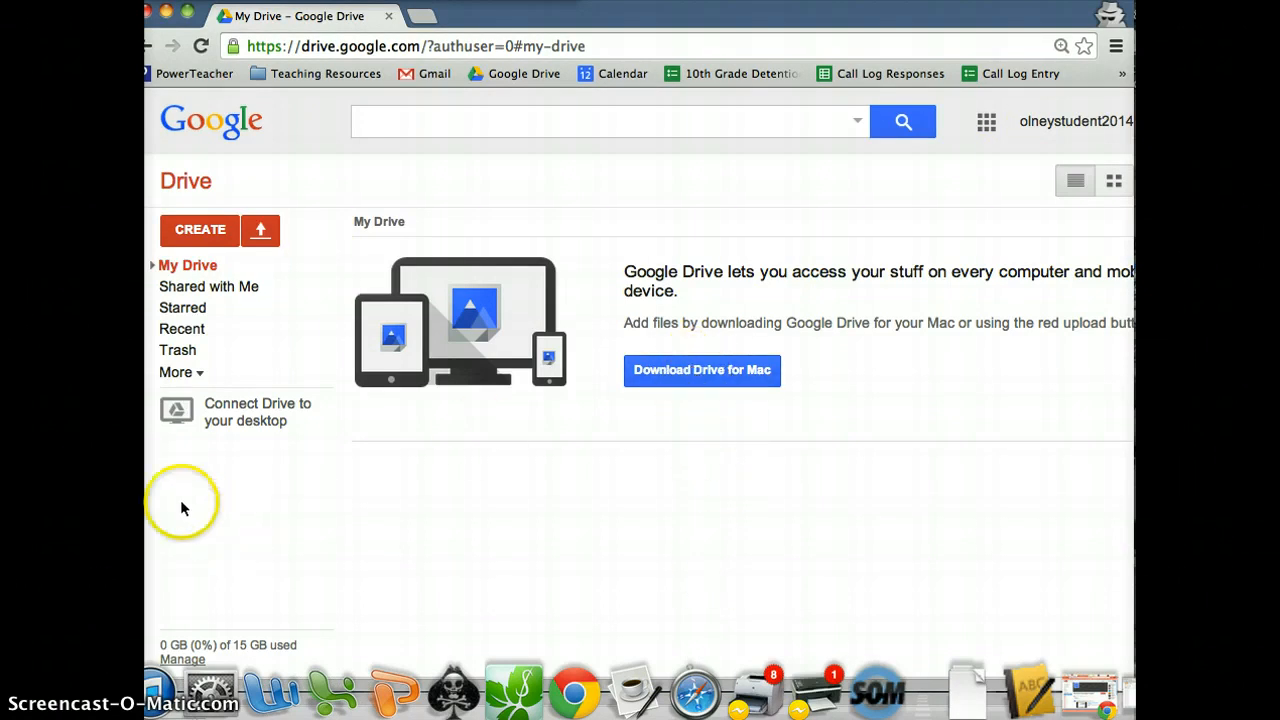
pyautogui.click(192, 234)
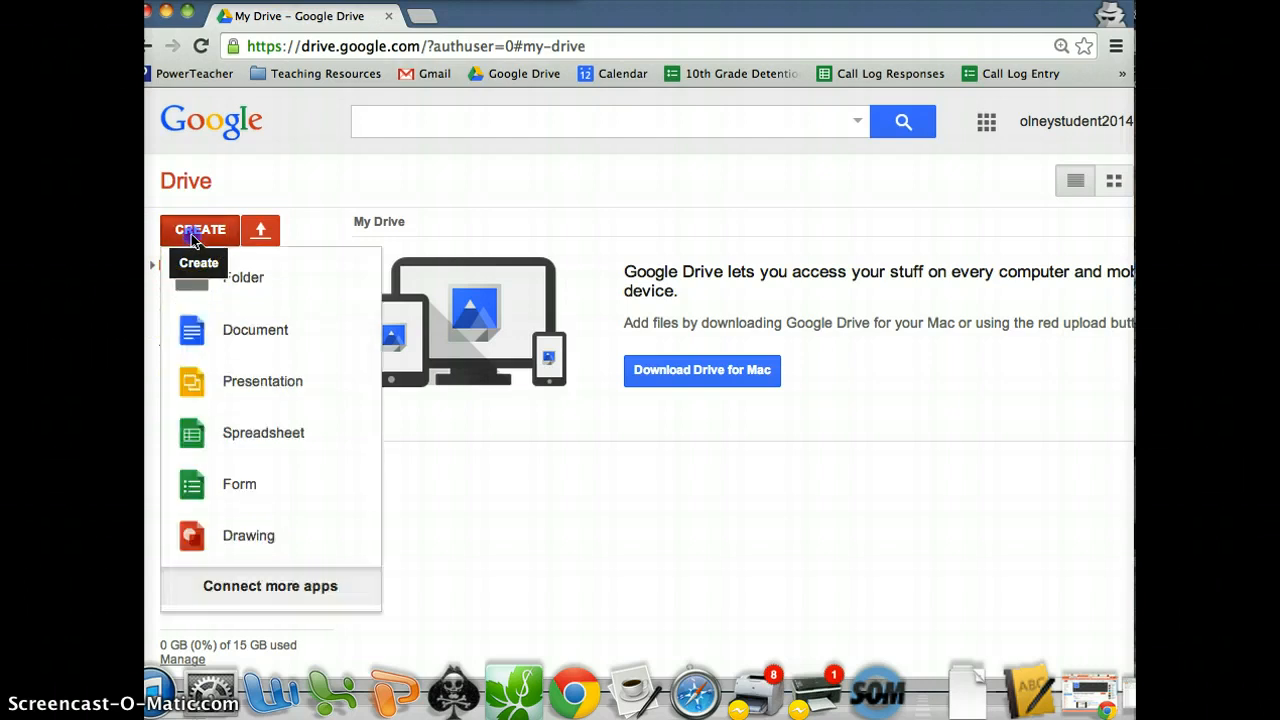
pyautogui.click(239, 341)
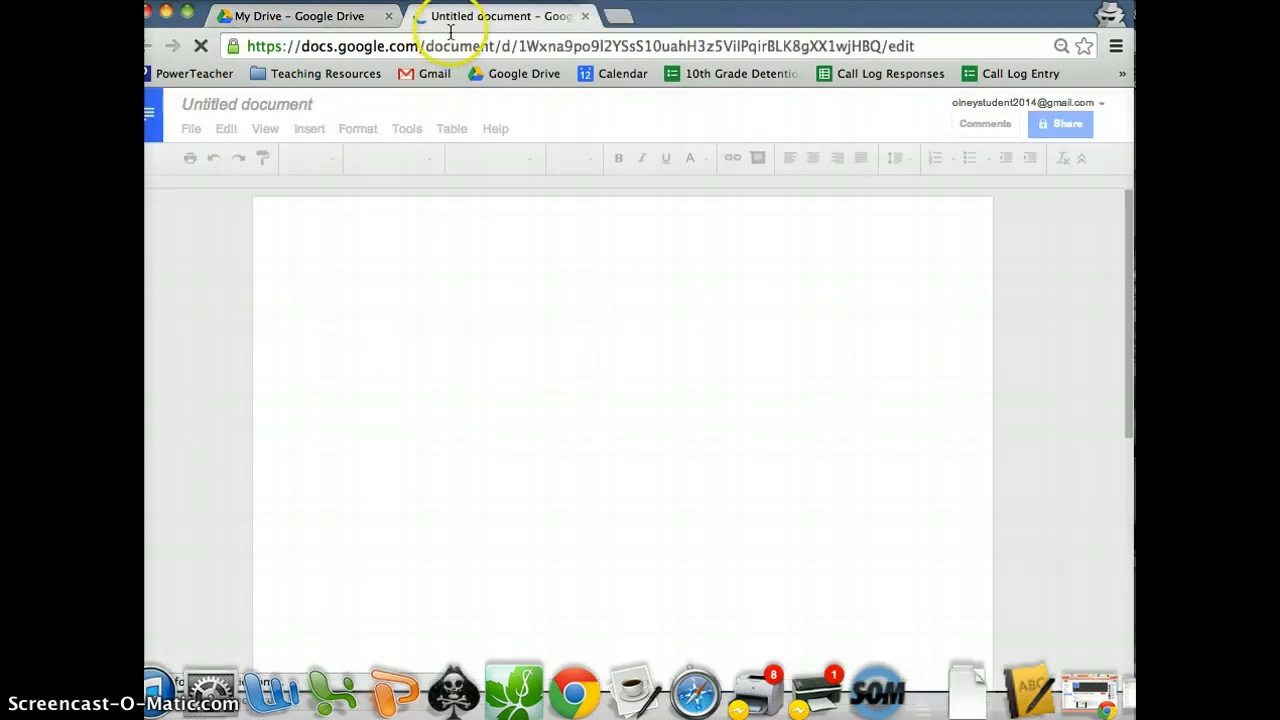
# Click into the new page, then open the Rename dialog from the 'Untitled document' title.
pyautogui.click(542, 376)
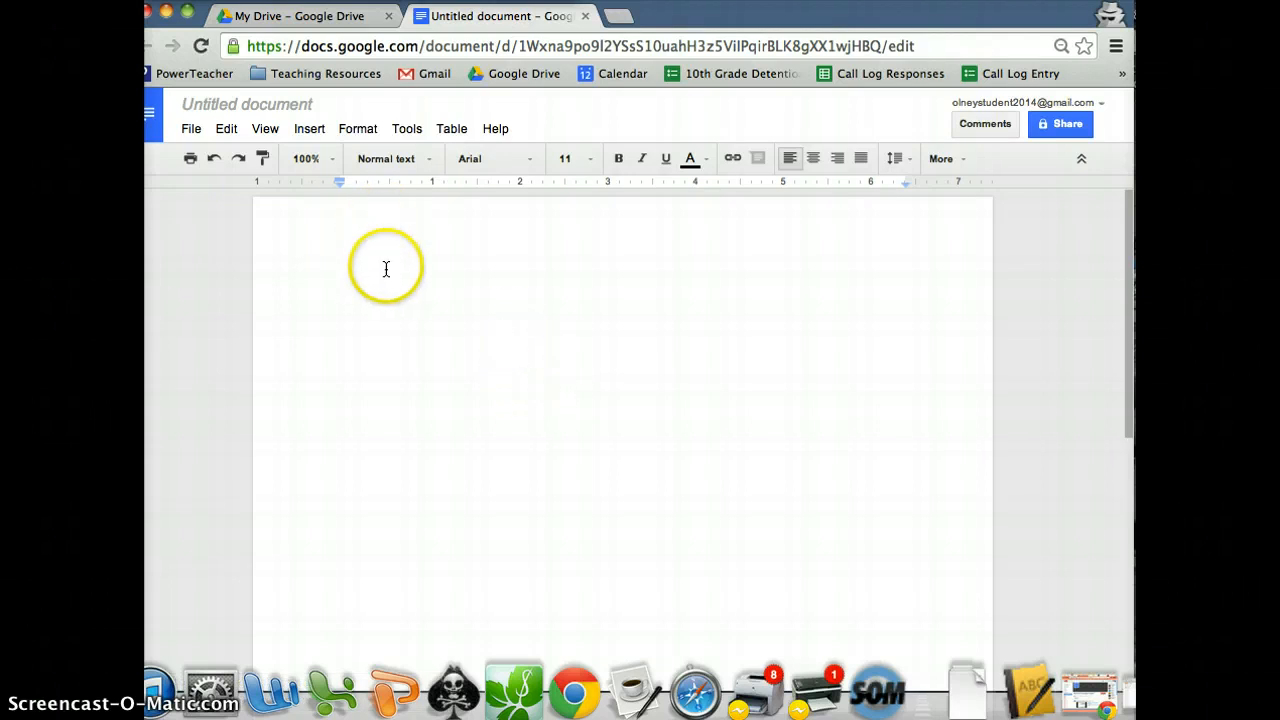
pyautogui.click(262, 108)
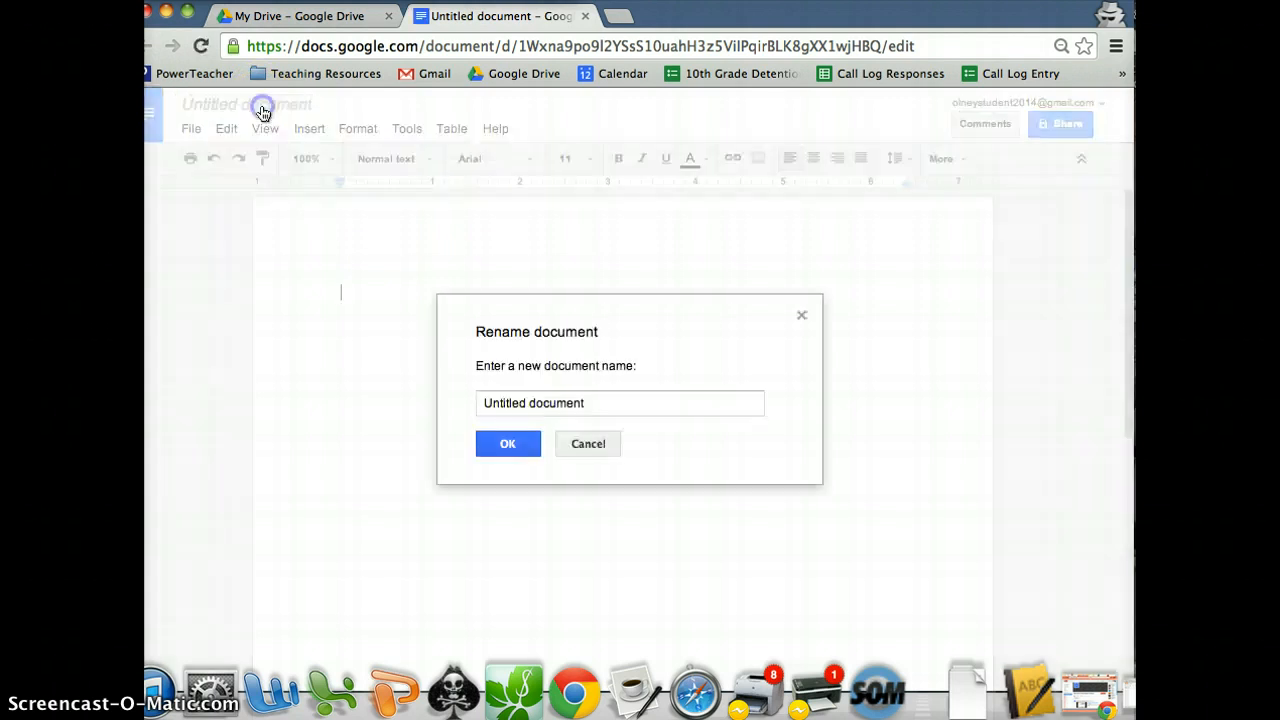
# Replace 'Untitled document' with the student's name followed by 'Research Paper'.
pyautogui.moveTo(598, 400); pyautogui.dragTo(474, 403)
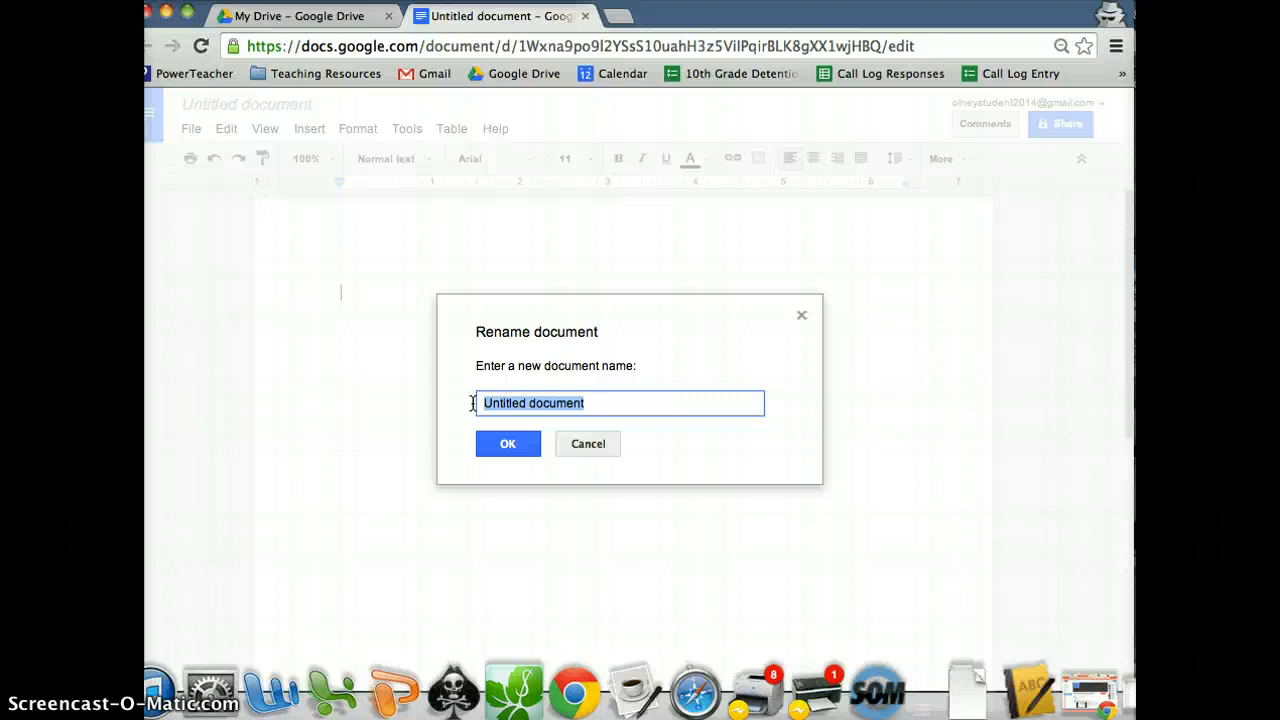
pyautogui.write('Johnny Student Re')
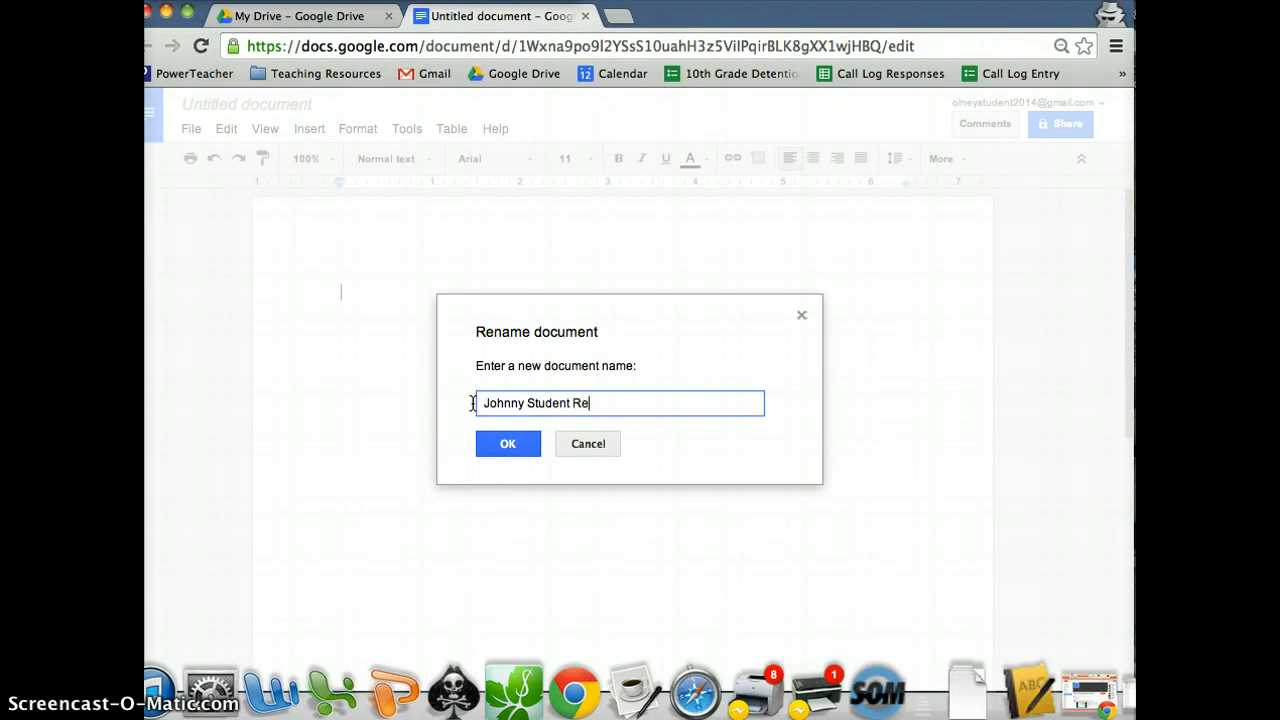
pyautogui.press('BackSpace')
pyautogui.press('BackSpace')
pyautogui.press('BackSpace')
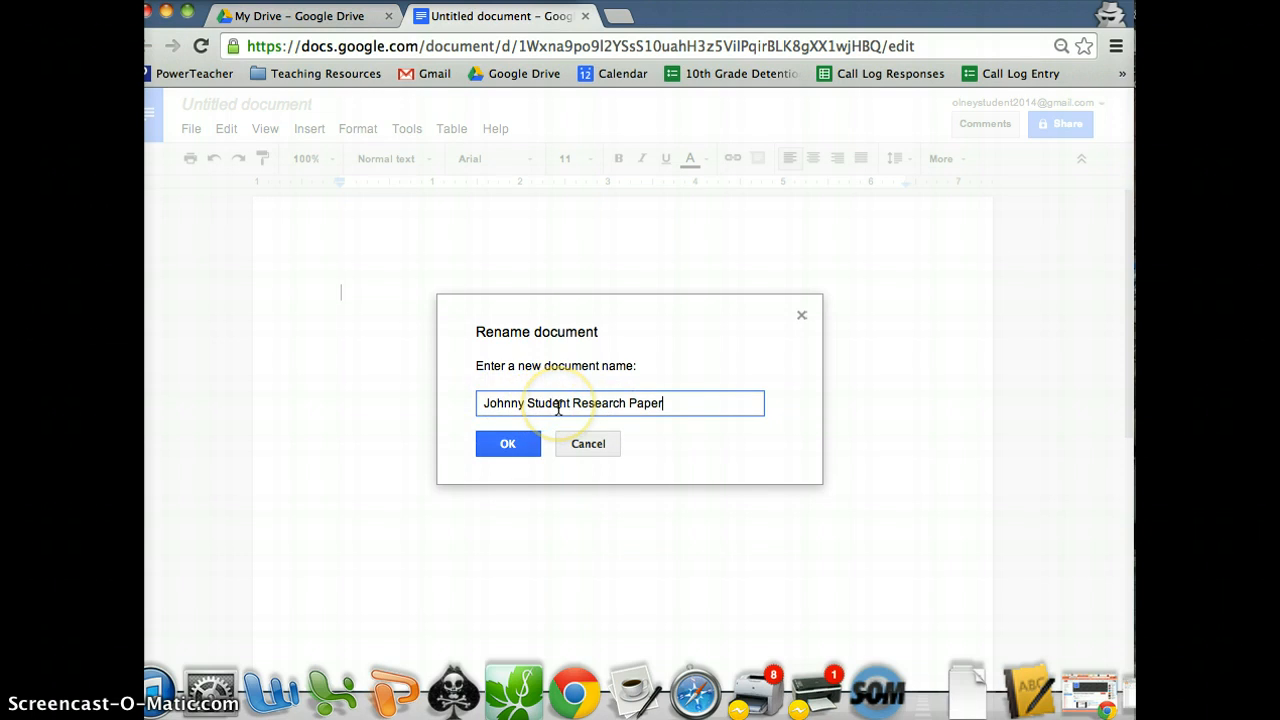
pyautogui.click(502, 451)
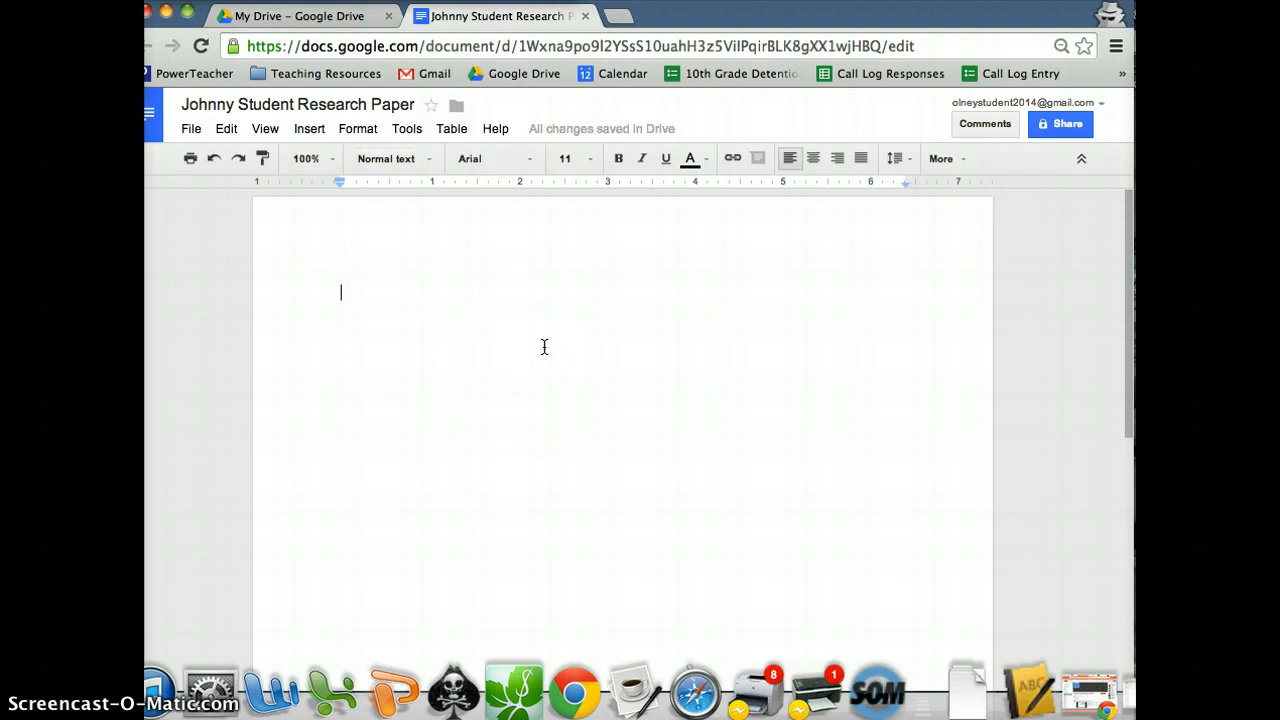
# Choose Times New Roman as the font and 12 as the font size.
pyautogui.click(531, 164)
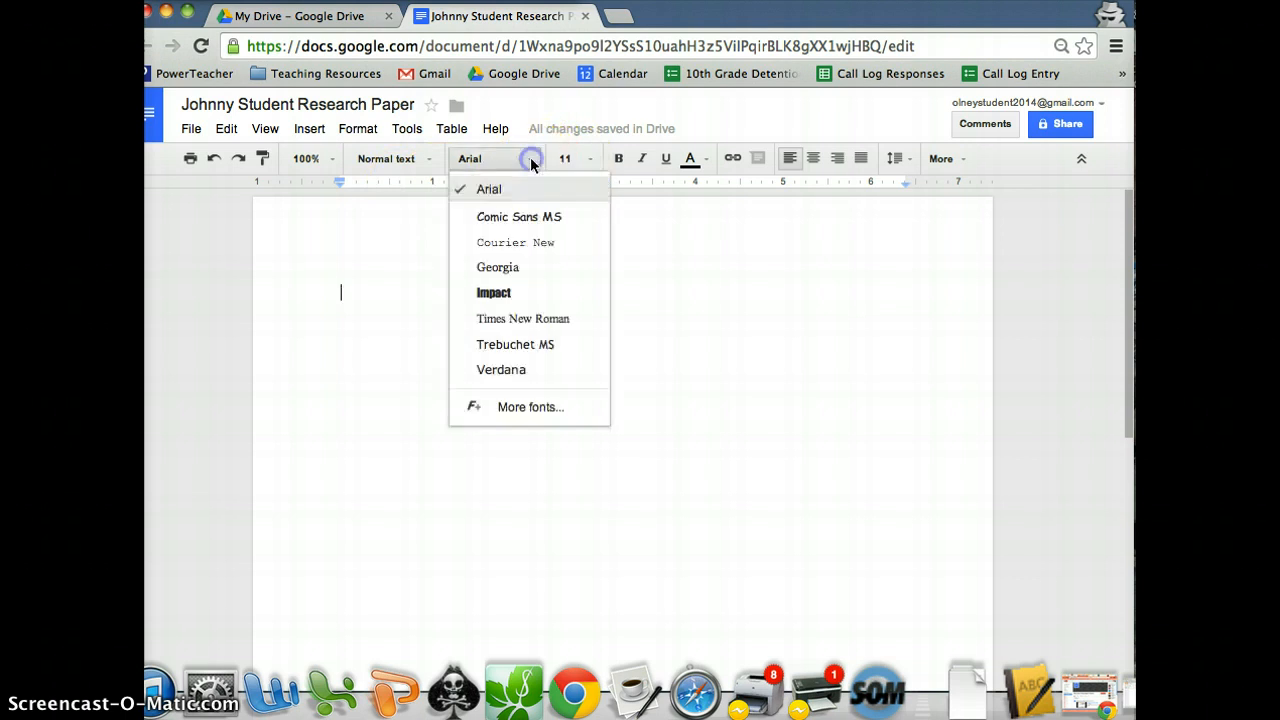
pyautogui.click(522, 319)
pyautogui.click(591, 159)
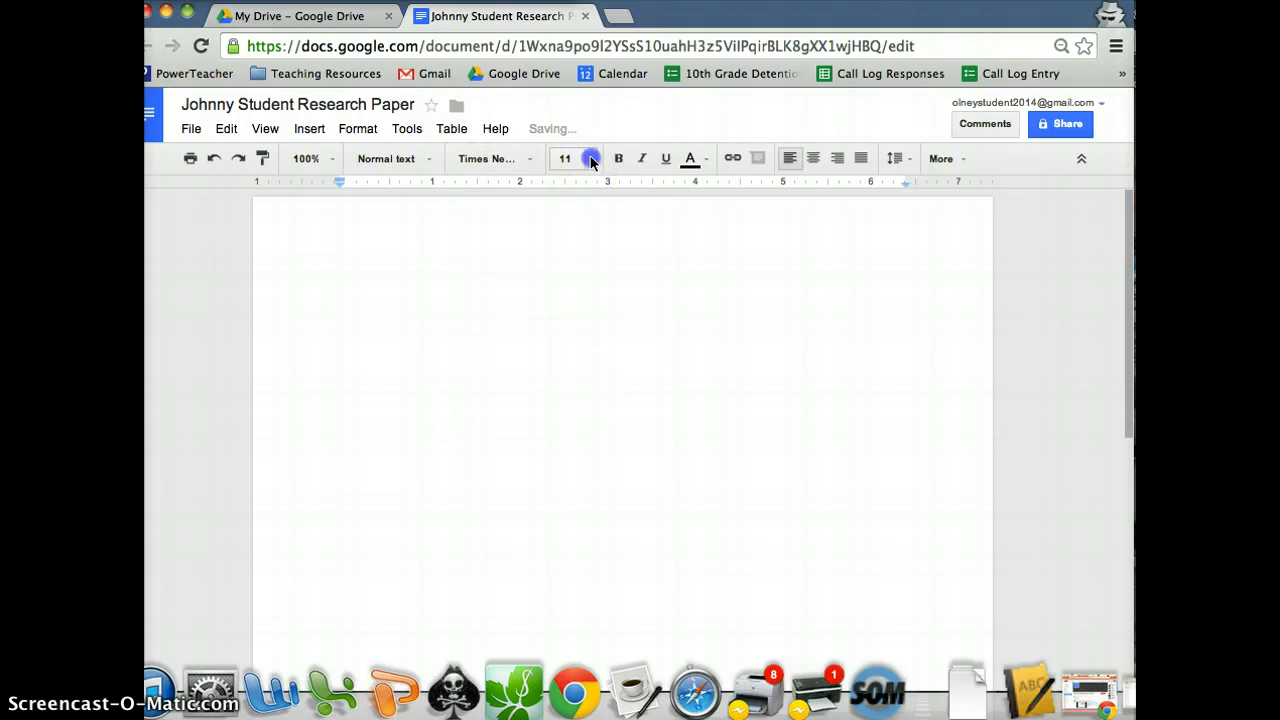
pyautogui.click(576, 287)
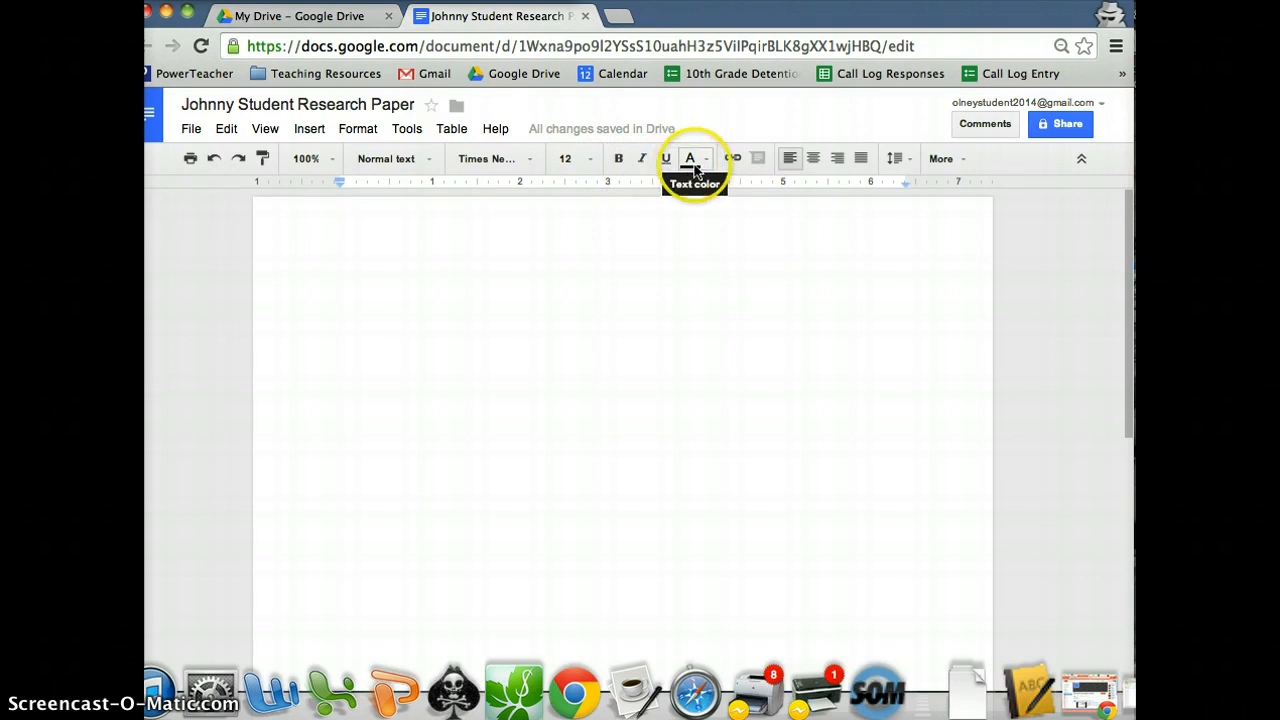
# Type 'Typing Title' as the first line and left-align it.
pyautogui.click(812, 163)
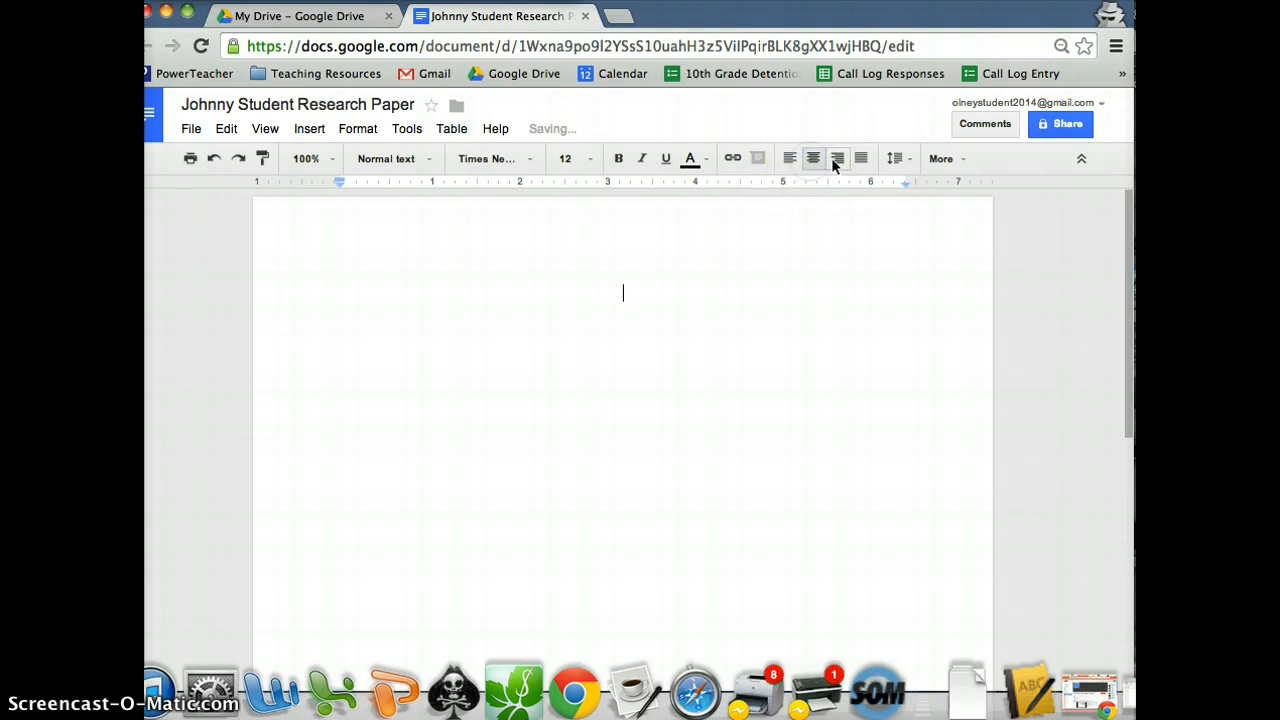
pyautogui.click(837, 162)
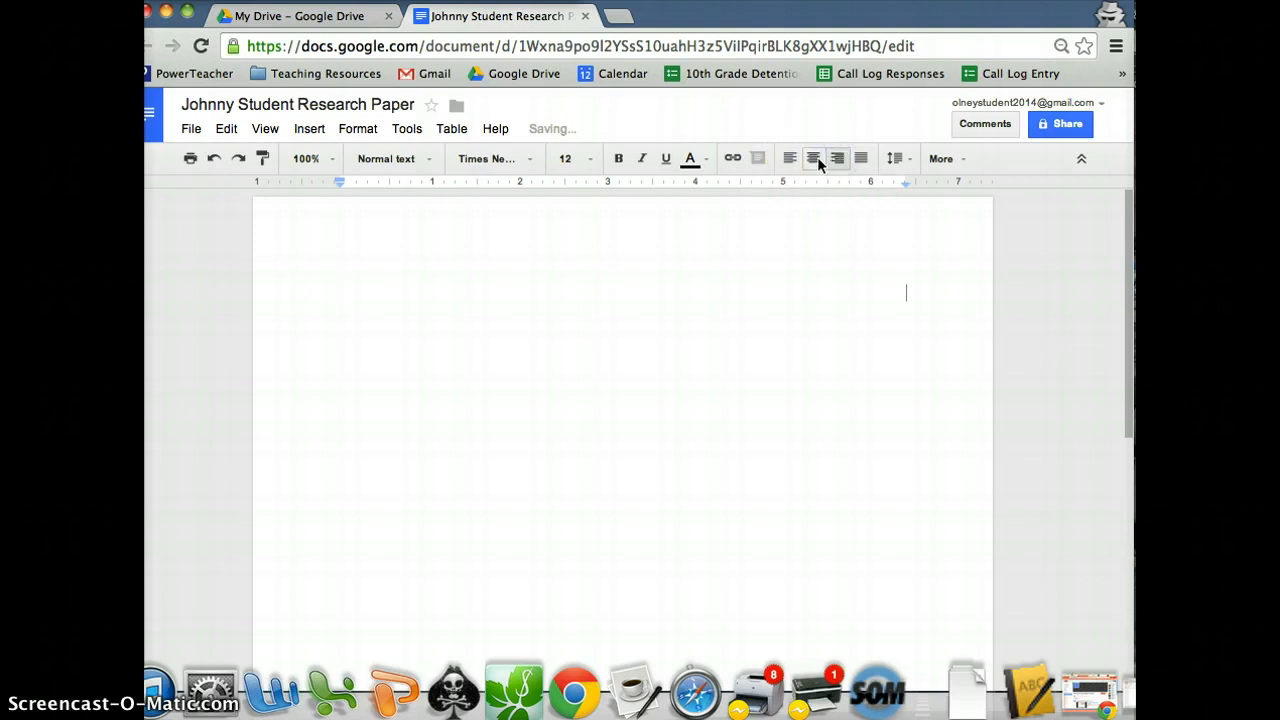
pyautogui.click(815, 160)
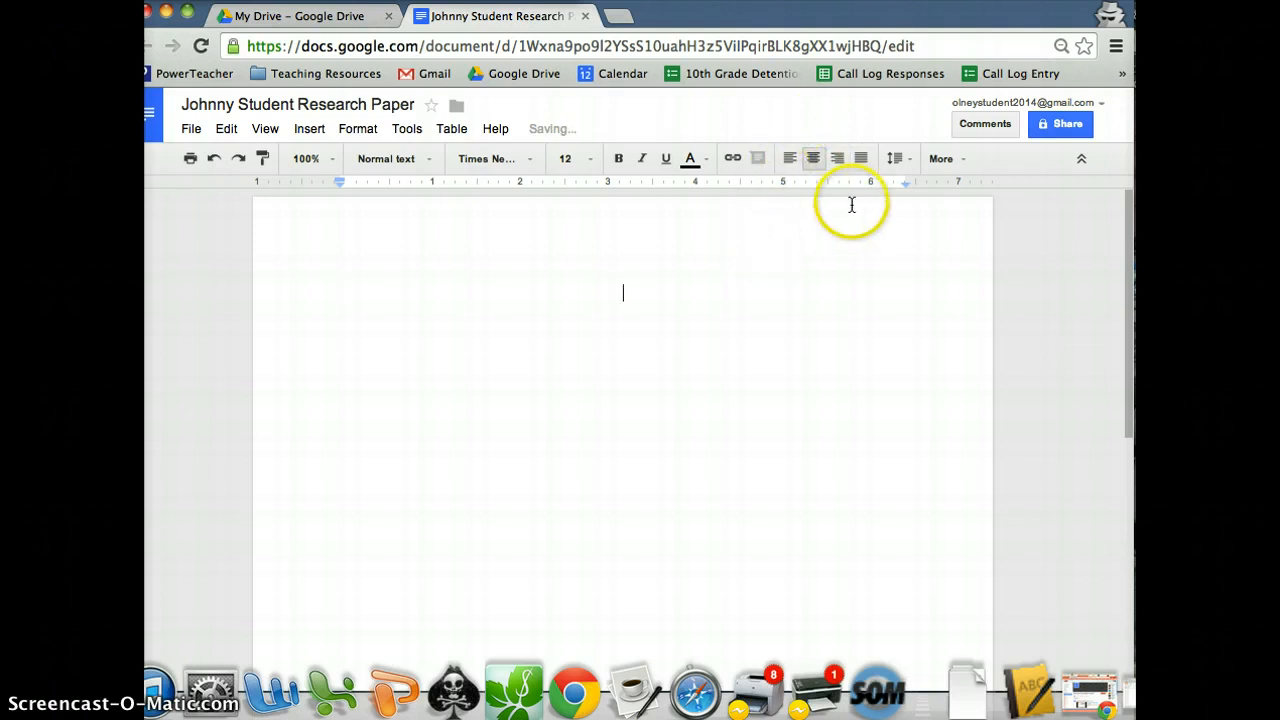
pyautogui.write('Typ')
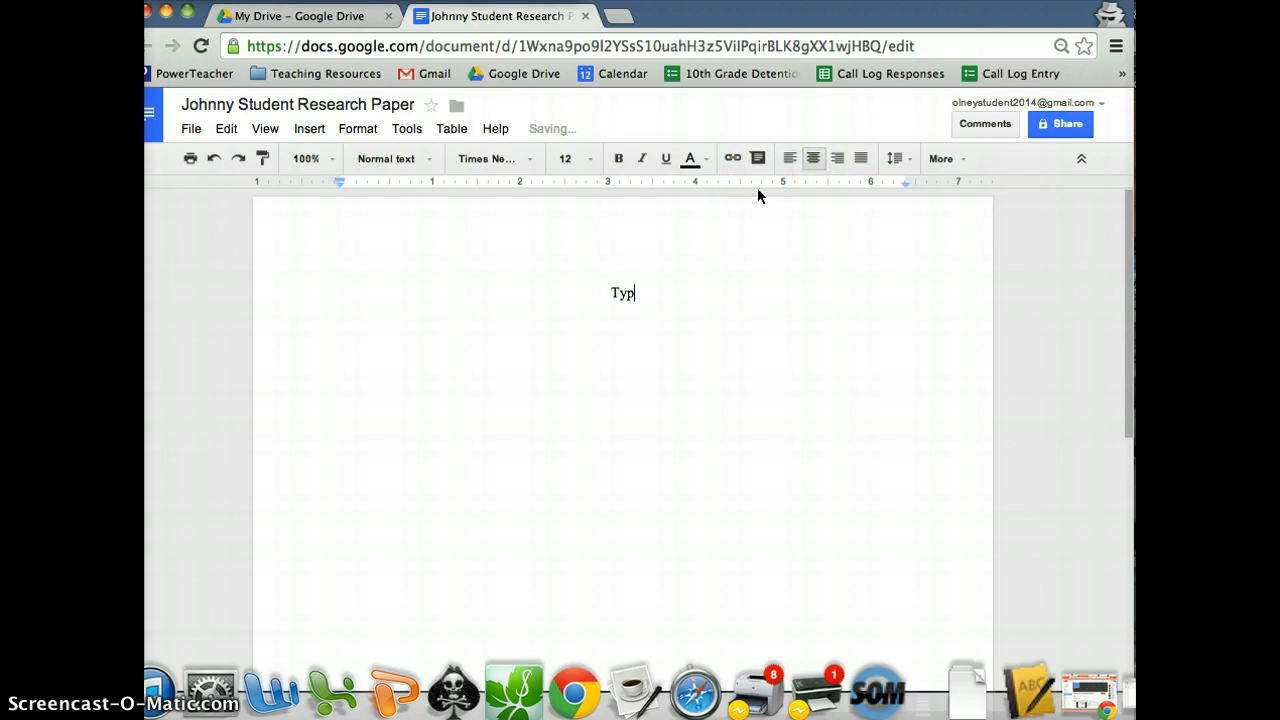
pyautogui.write('ing Title')
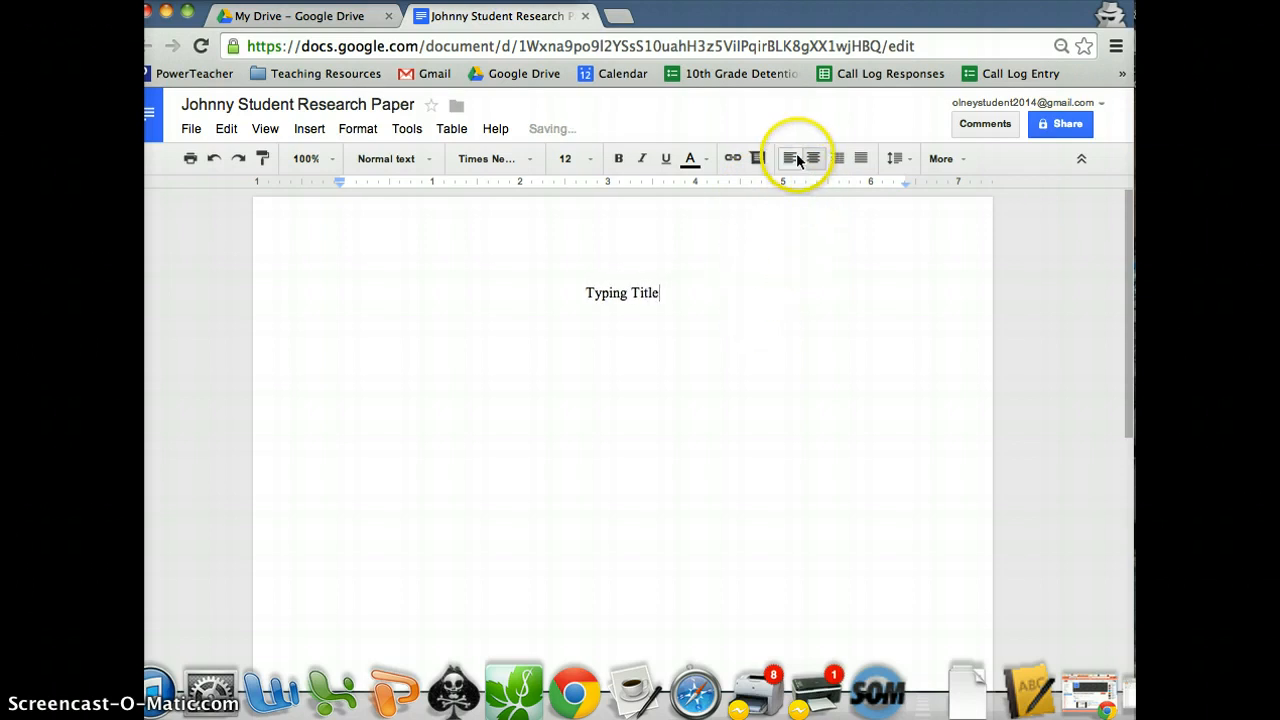
pyautogui.click(792, 160)
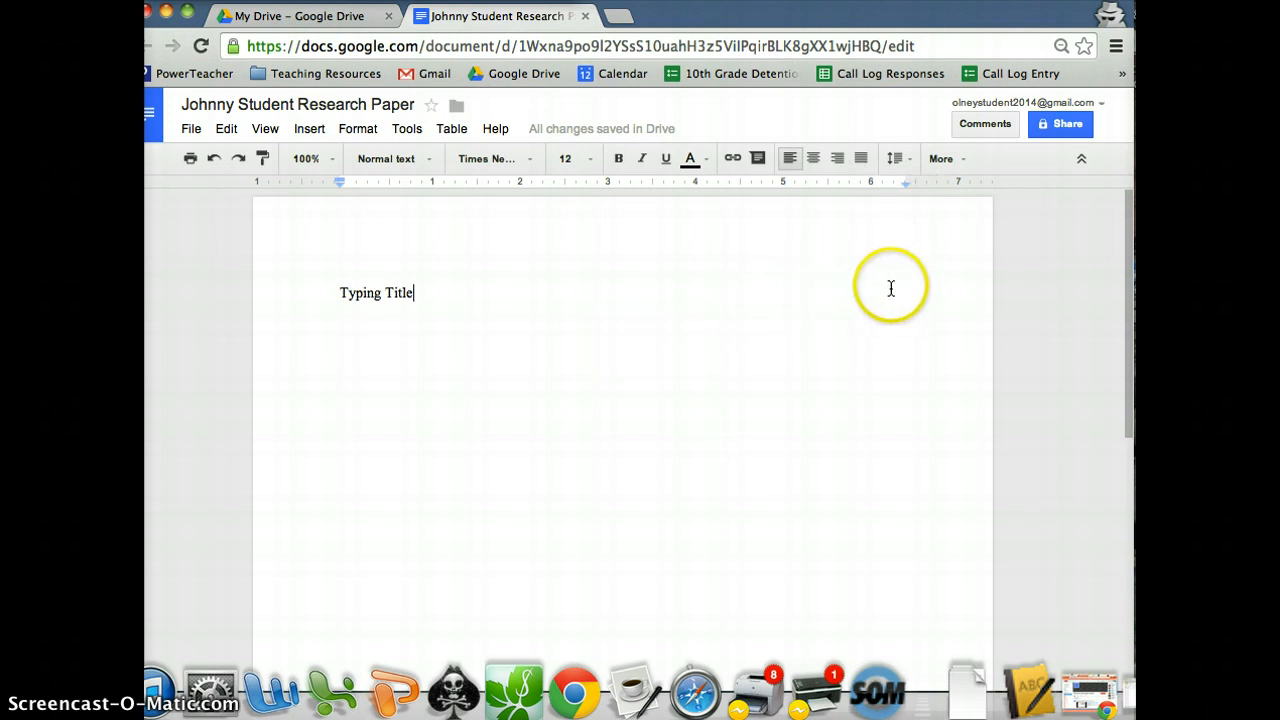
# Apply Double line spacing and continue the first line with 'his wya when you being'.
pyautogui.click(905, 163)
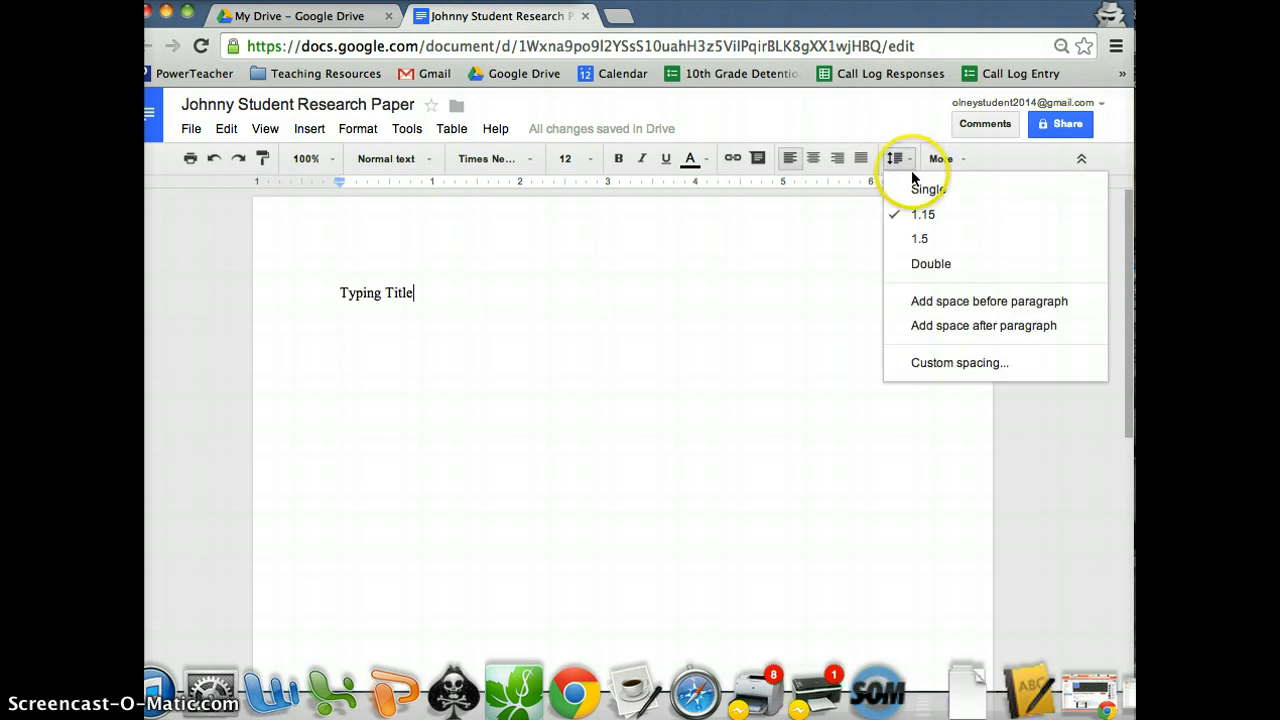
pyautogui.click(947, 265)
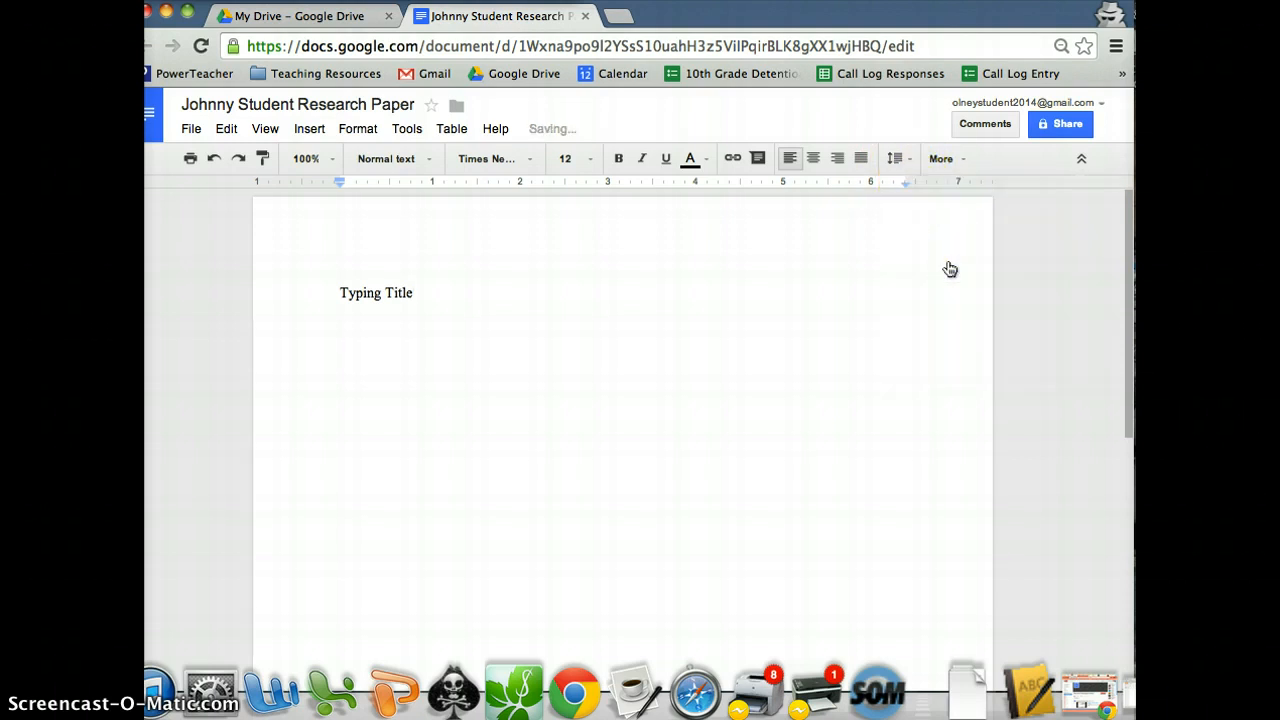
pyautogui.write('his wya when you being')
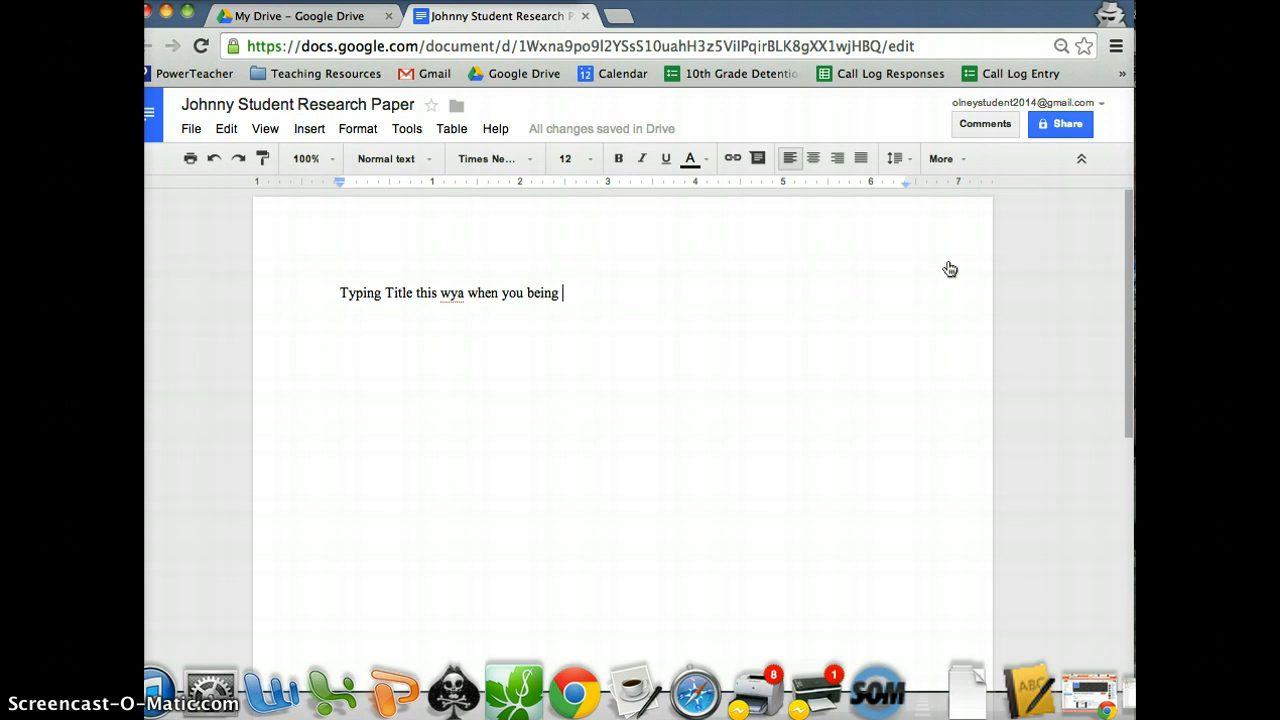
# Add filler text to line one, start a second filler paragraph, and select both lines.
pyautogui.write('jkhsdf;ahdsgf;aiohfn;anfajdfs;   ')
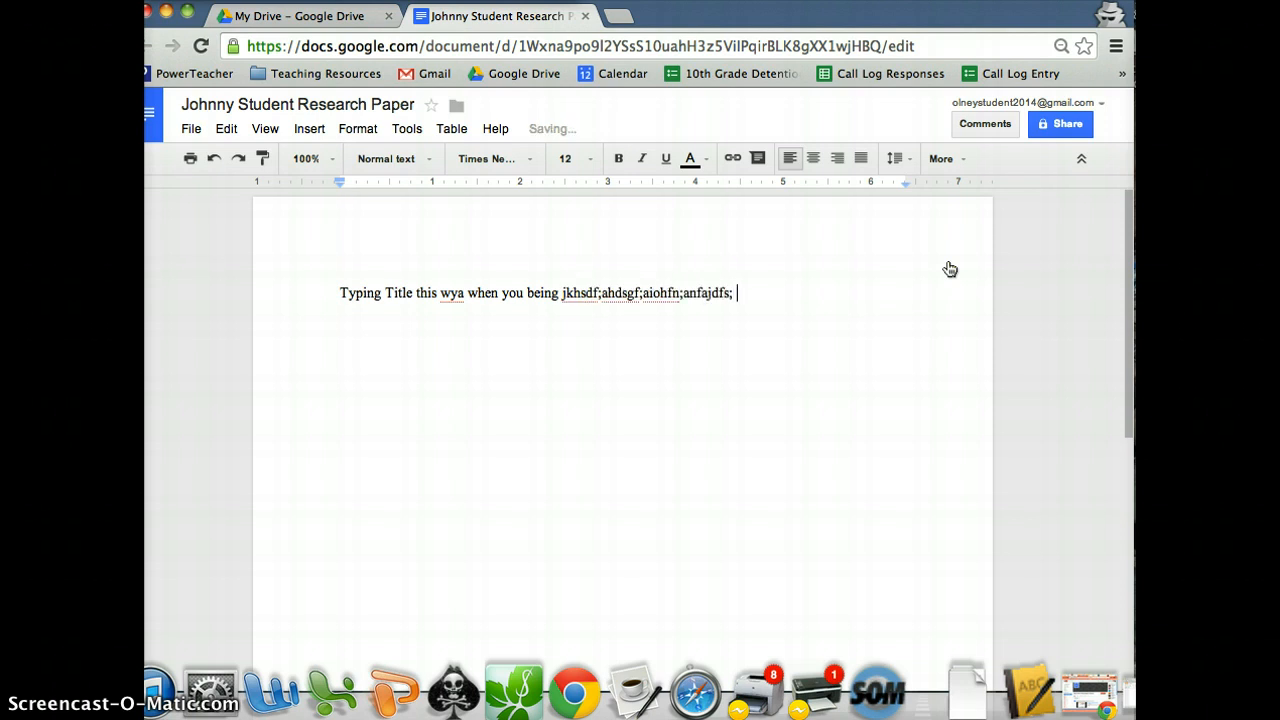
pyautogui.write('kjhdfa')
pyautogui.press('Return')
pyautogui.write('kjhkjh')
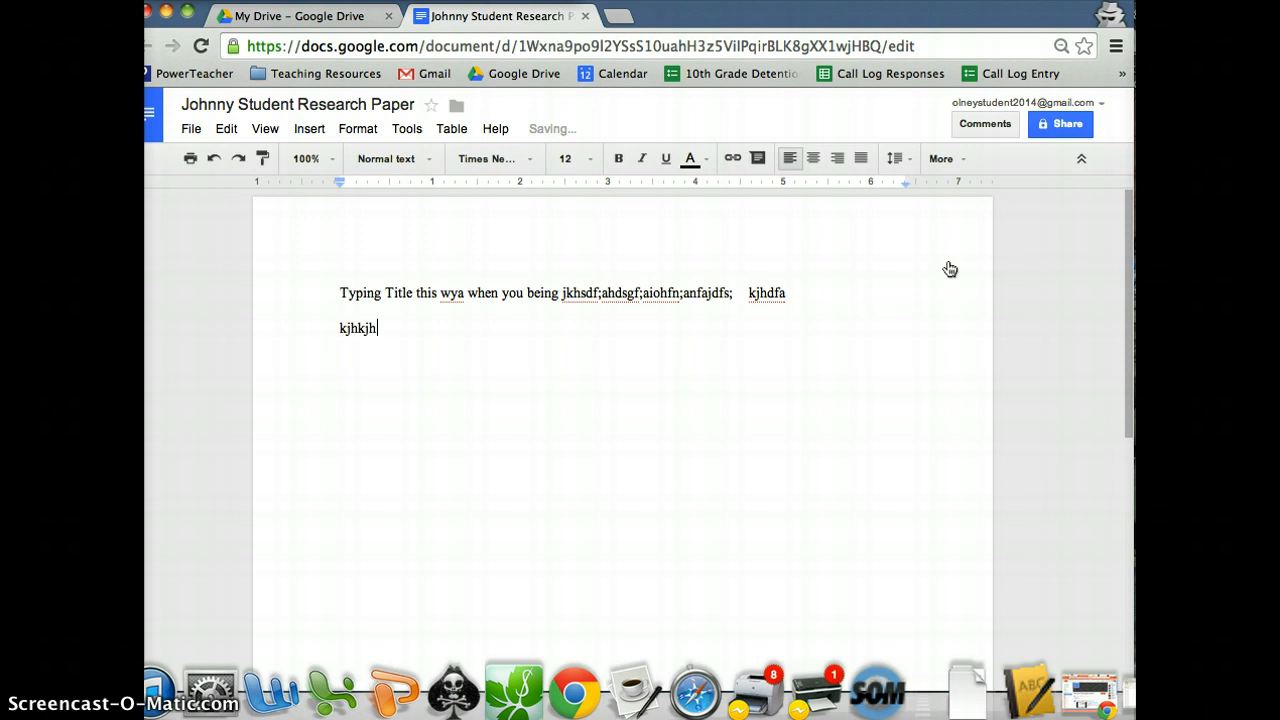
pyautogui.write(';kadfha;fkha;dfkhsd;kghs;ghjks;dkgh;dgjkh')
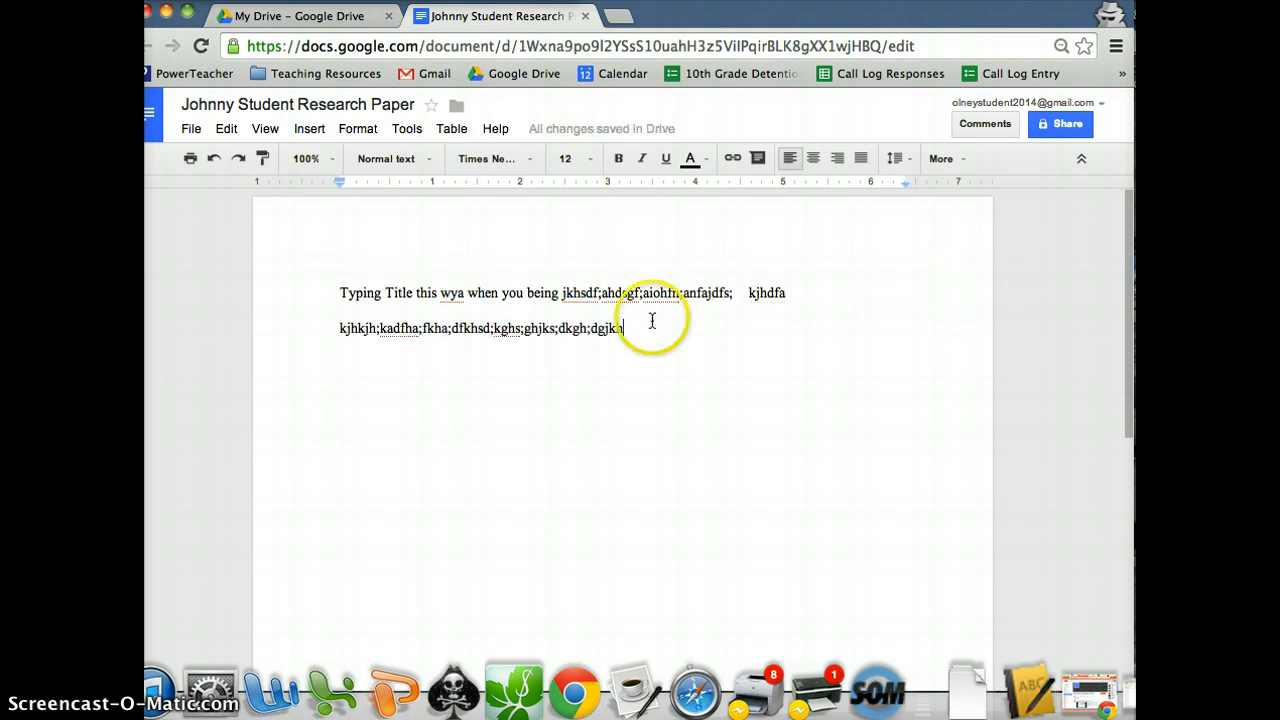
pyautogui.moveTo(626, 328); pyautogui.dragTo(316, 294)
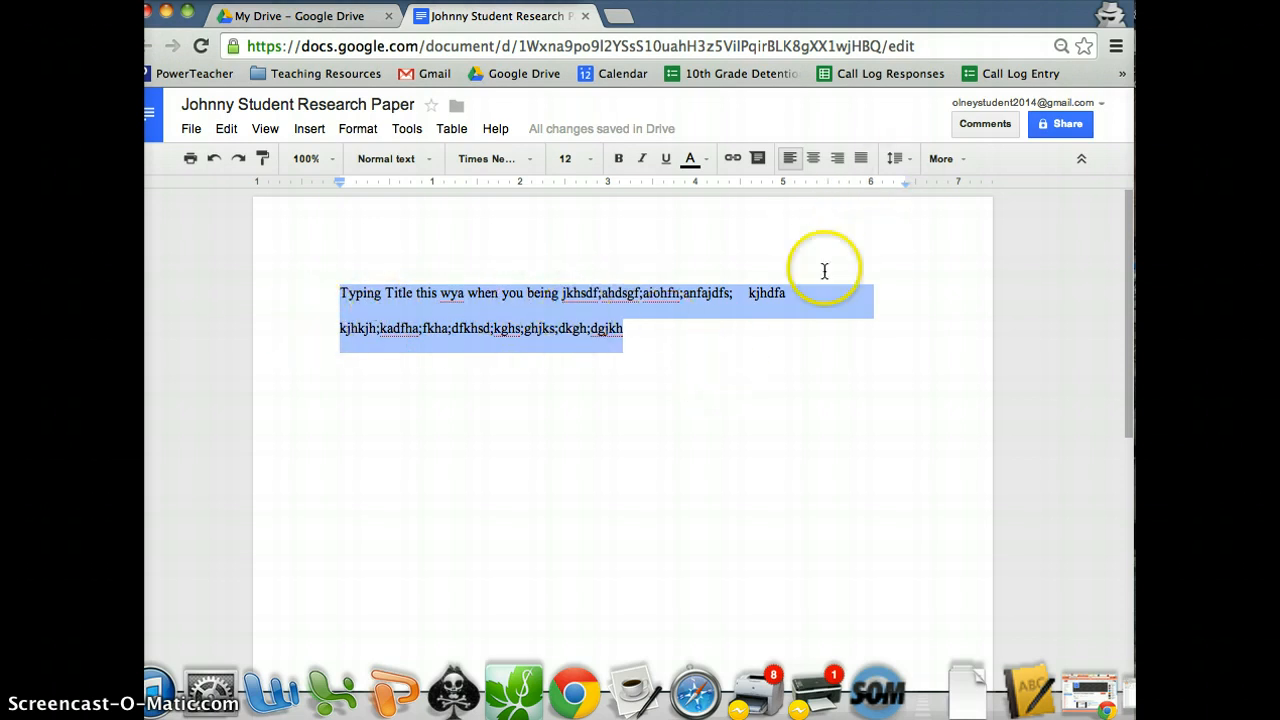
pyautogui.click(908, 164)
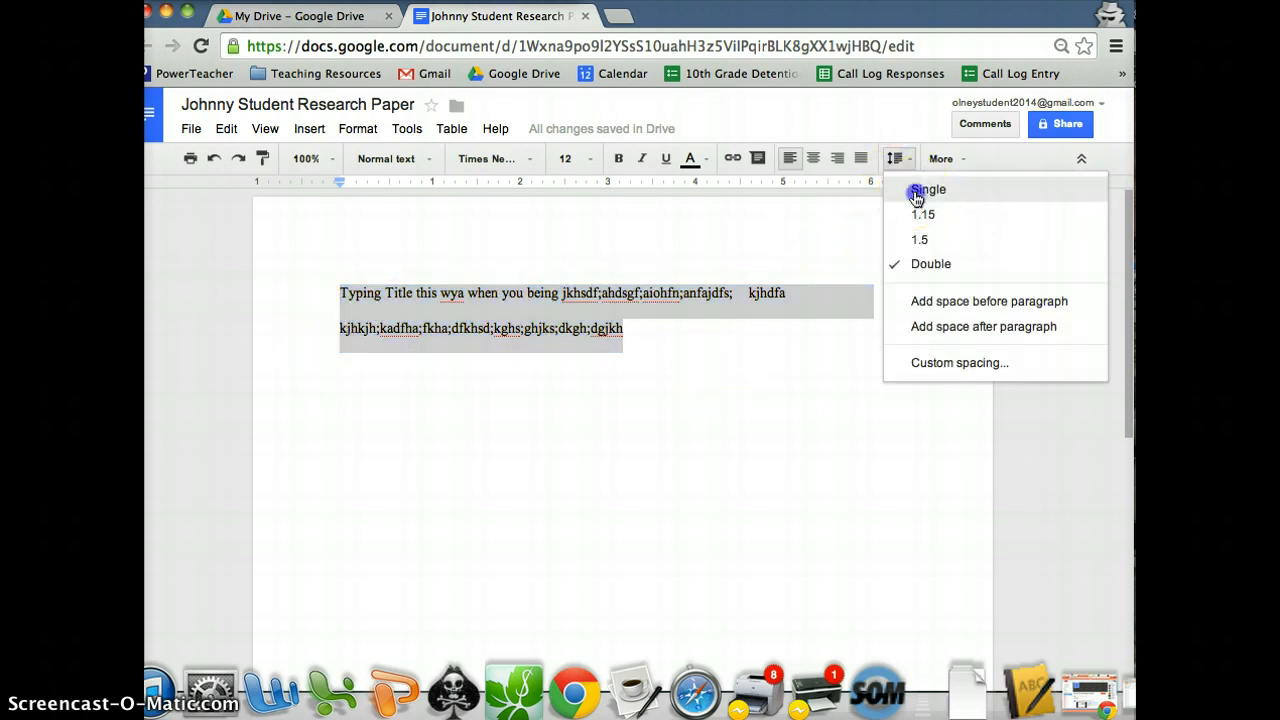
pyautogui.click(916, 190)
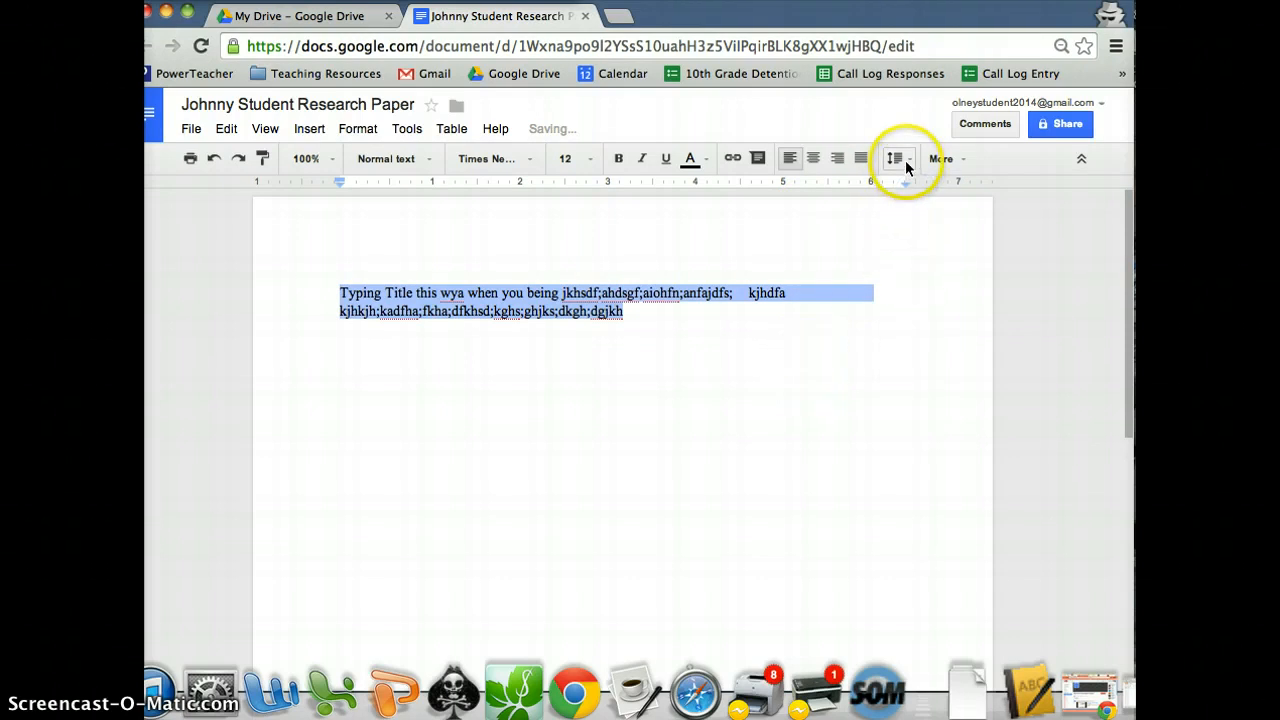
pyautogui.click(903, 160)
pyautogui.click(931, 263)
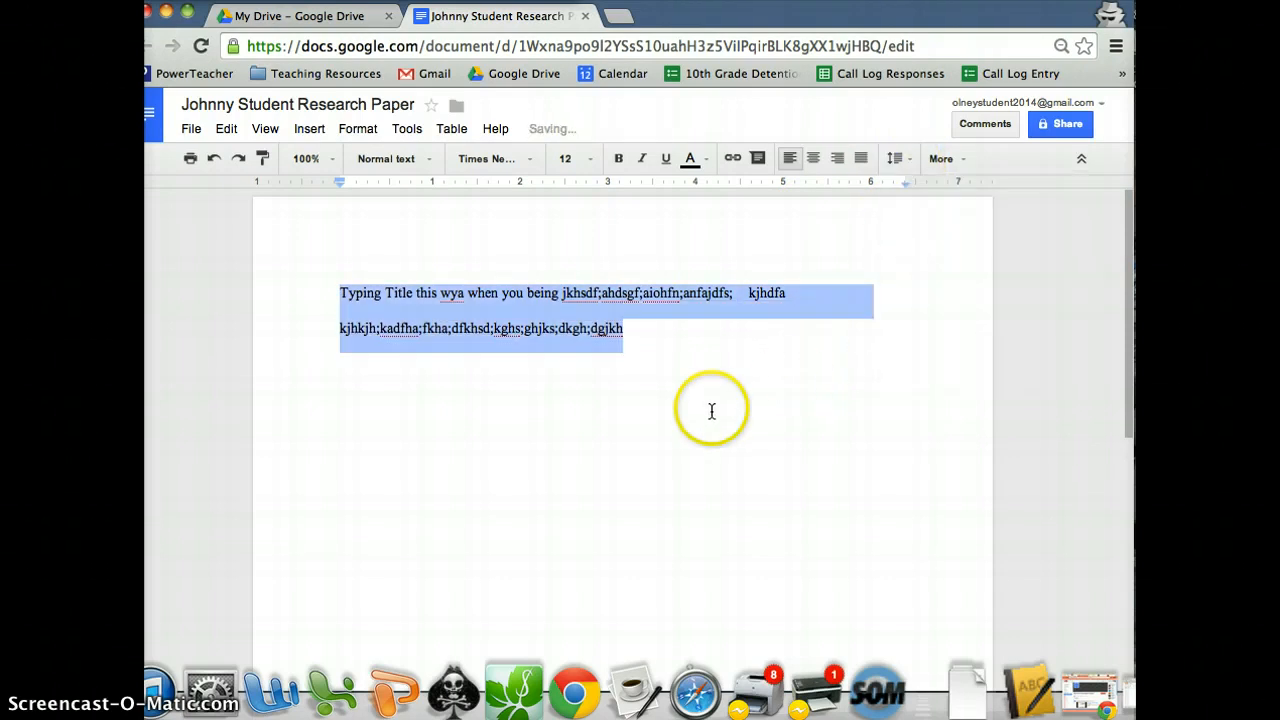
pyautogui.click(700, 377)
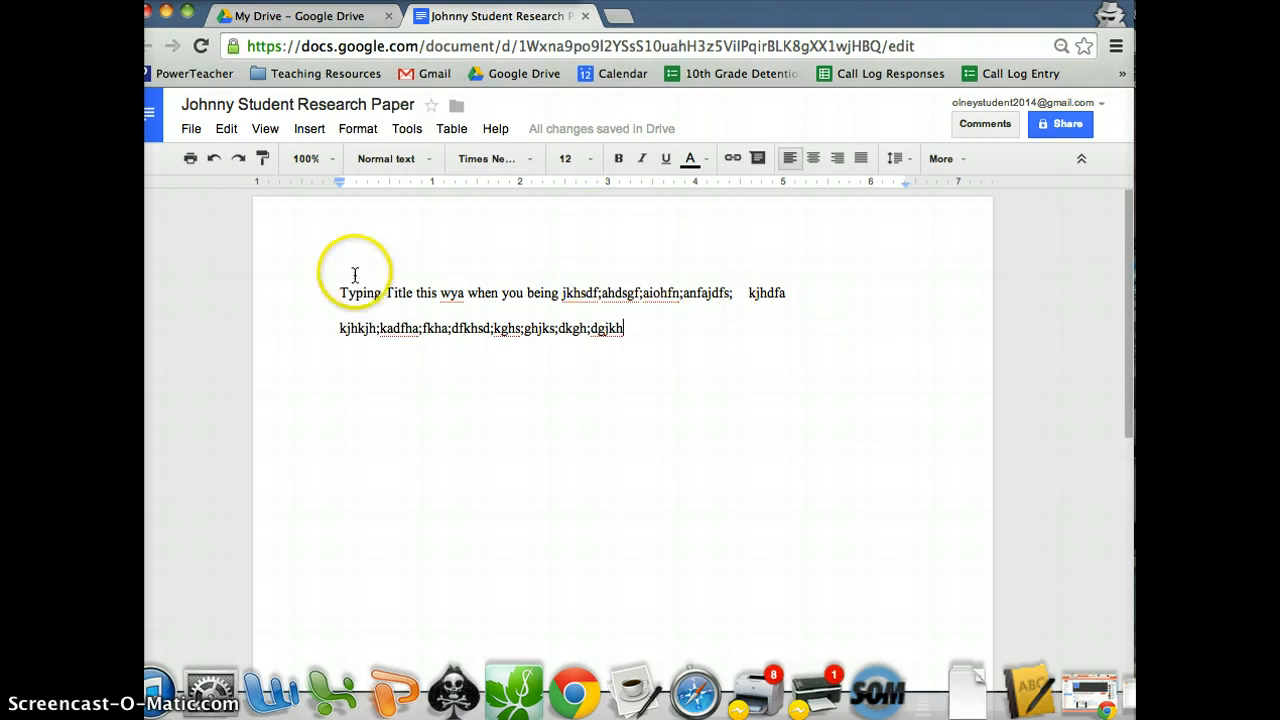
pyautogui.click(191, 130)
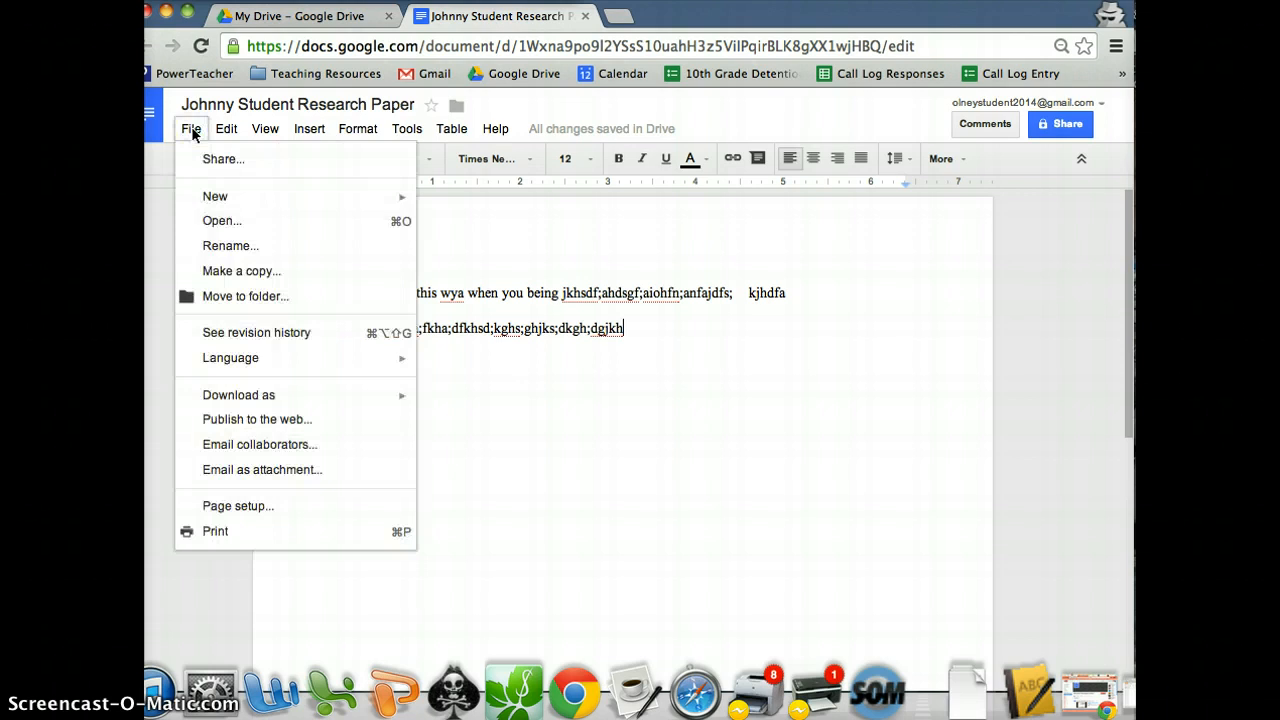
pyautogui.click(361, 133)
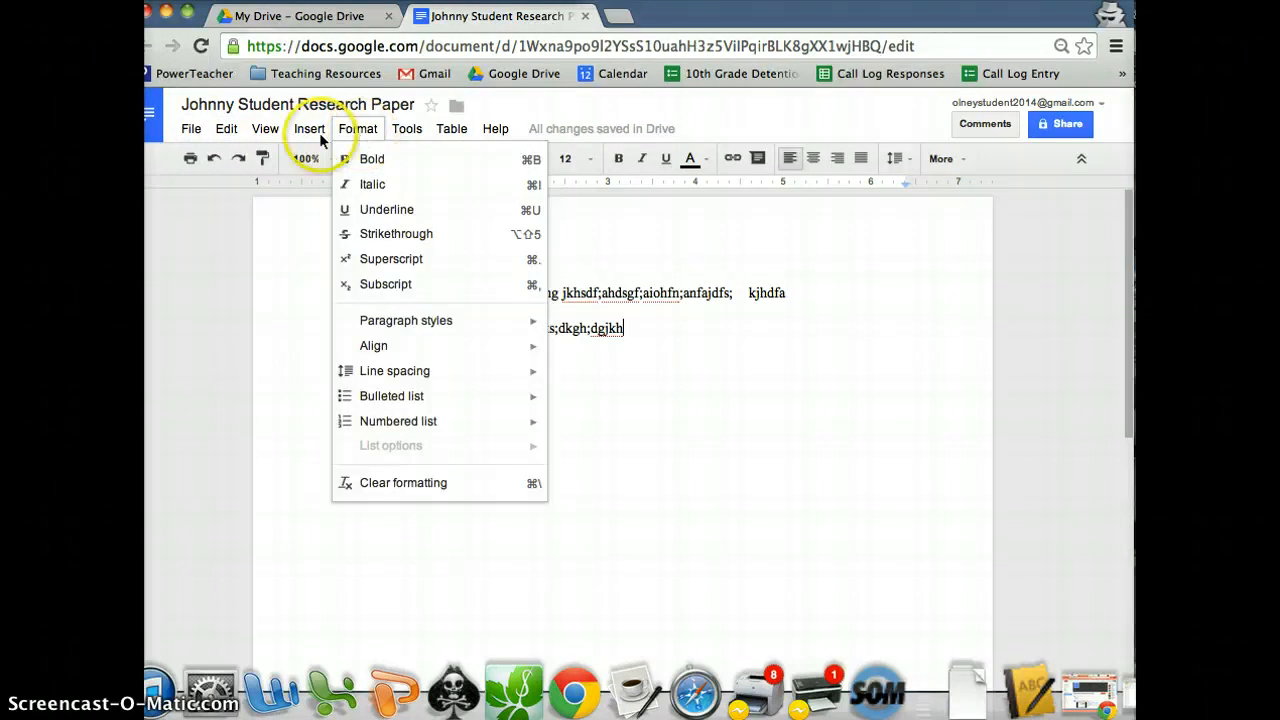
pyautogui.click(191, 132)
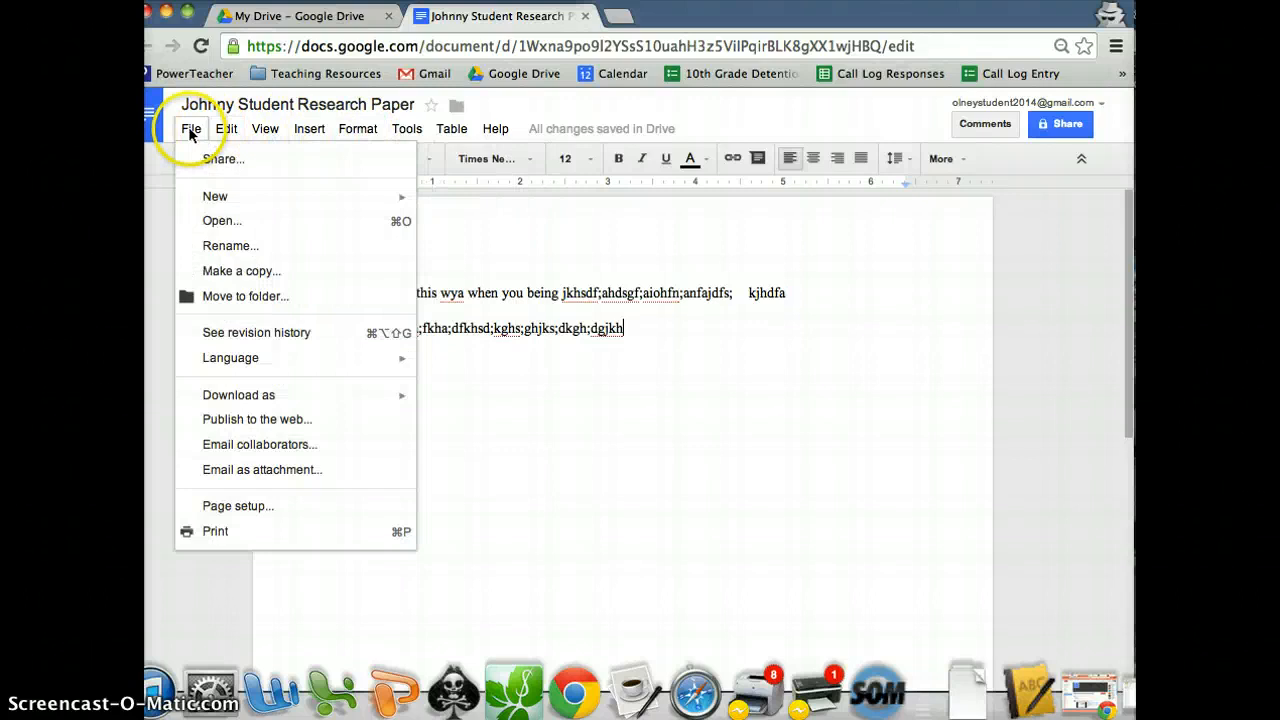
pyautogui.click(574, 288)
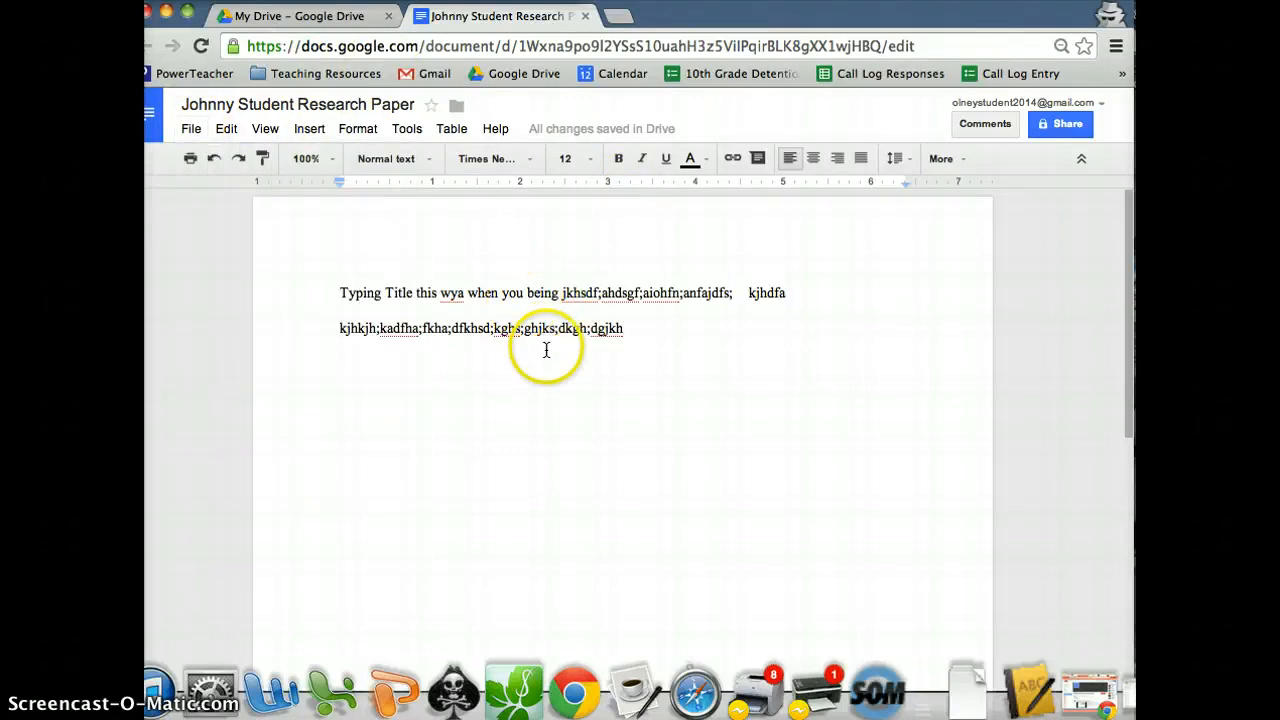
pyautogui.click(651, 349)
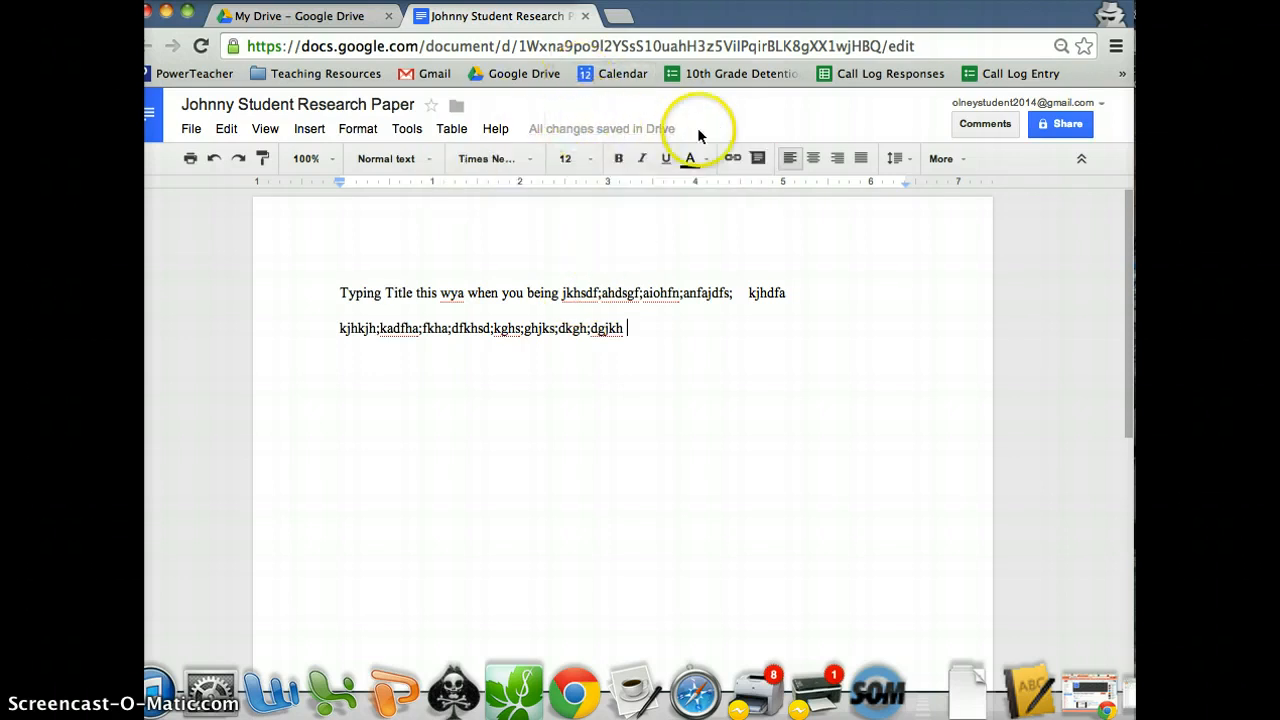
# Append 'asdfkjhasd;kfhj;aksdhflakjs' and a closing period to the second line.
pyautogui.write('asdfkjhasd;kfhj;aksdh')
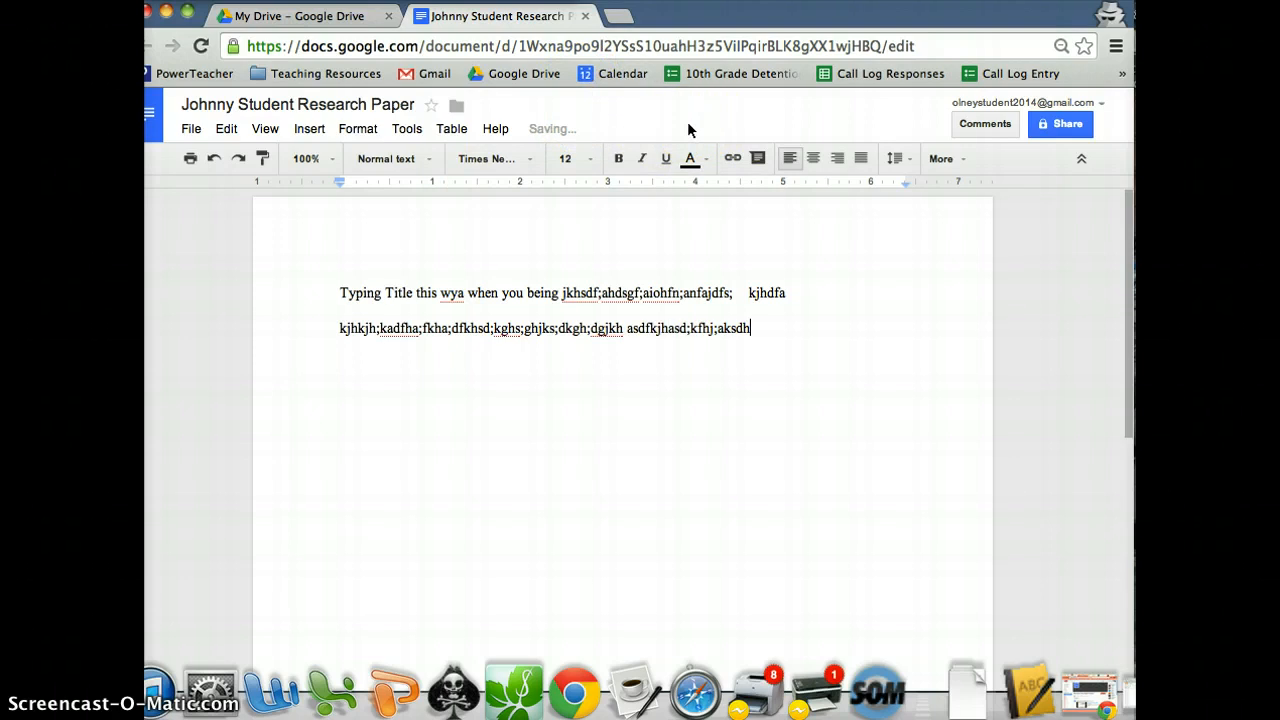
pyautogui.write('flakjs')
pyautogui.moveTo(635, 136)
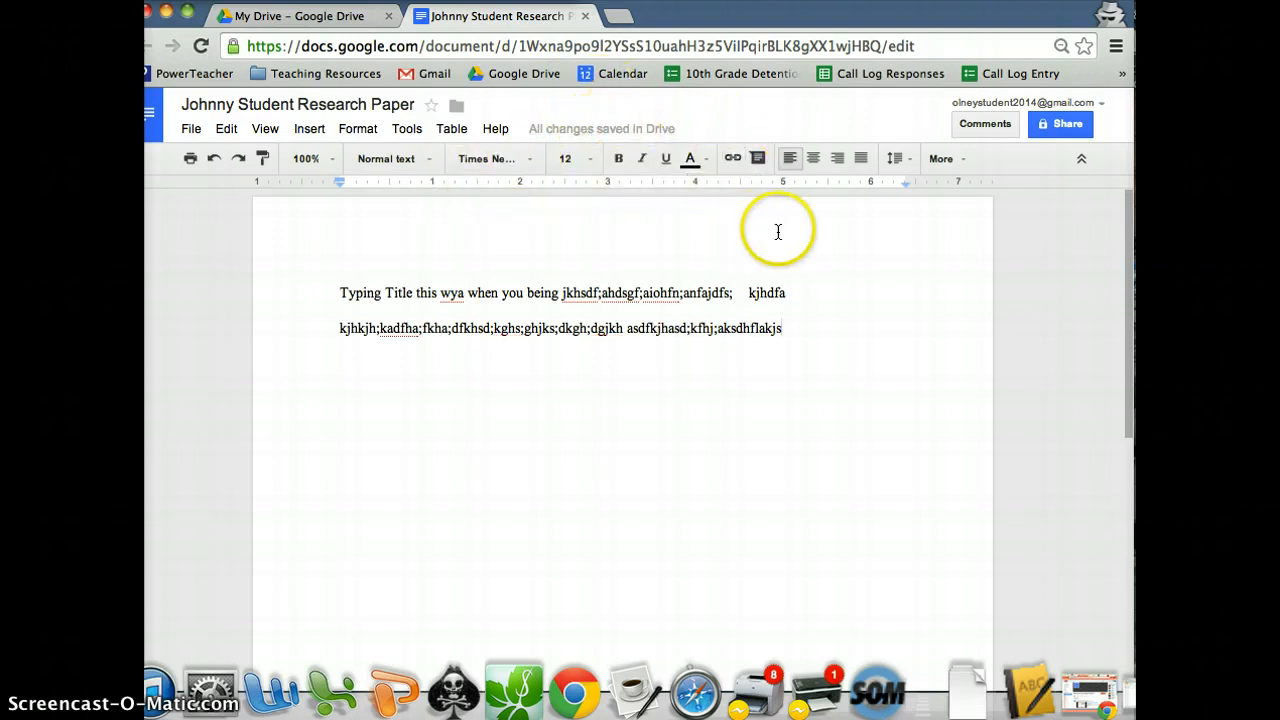
pyautogui.write('.')
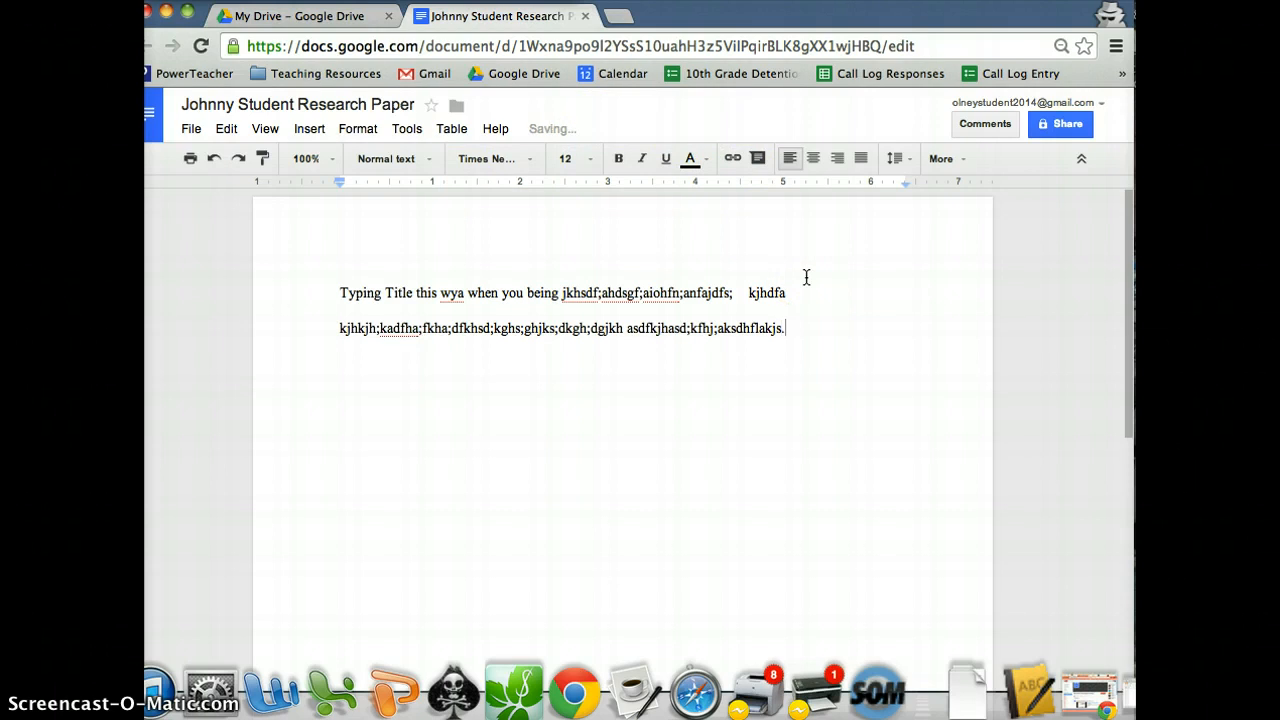
pyautogui.click(806, 276)
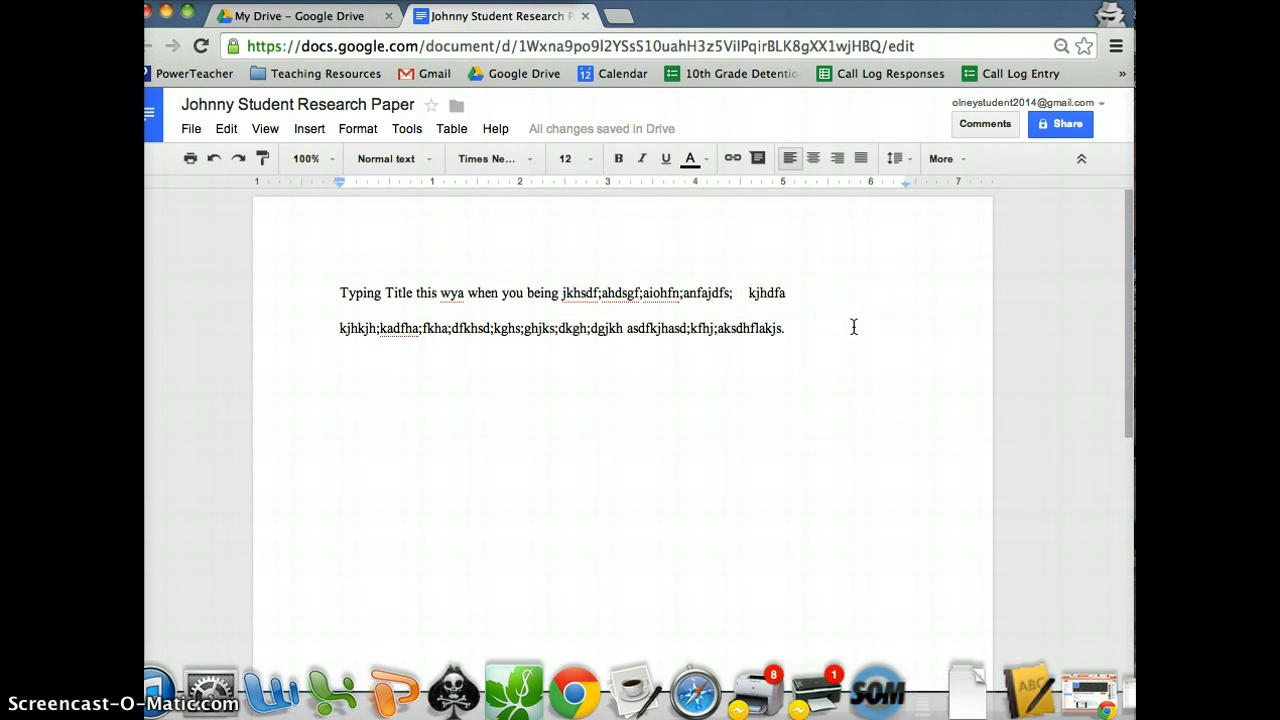
pyautogui.click(983, 125)
pyautogui.click(951, 288)
pyautogui.click(1080, 160)
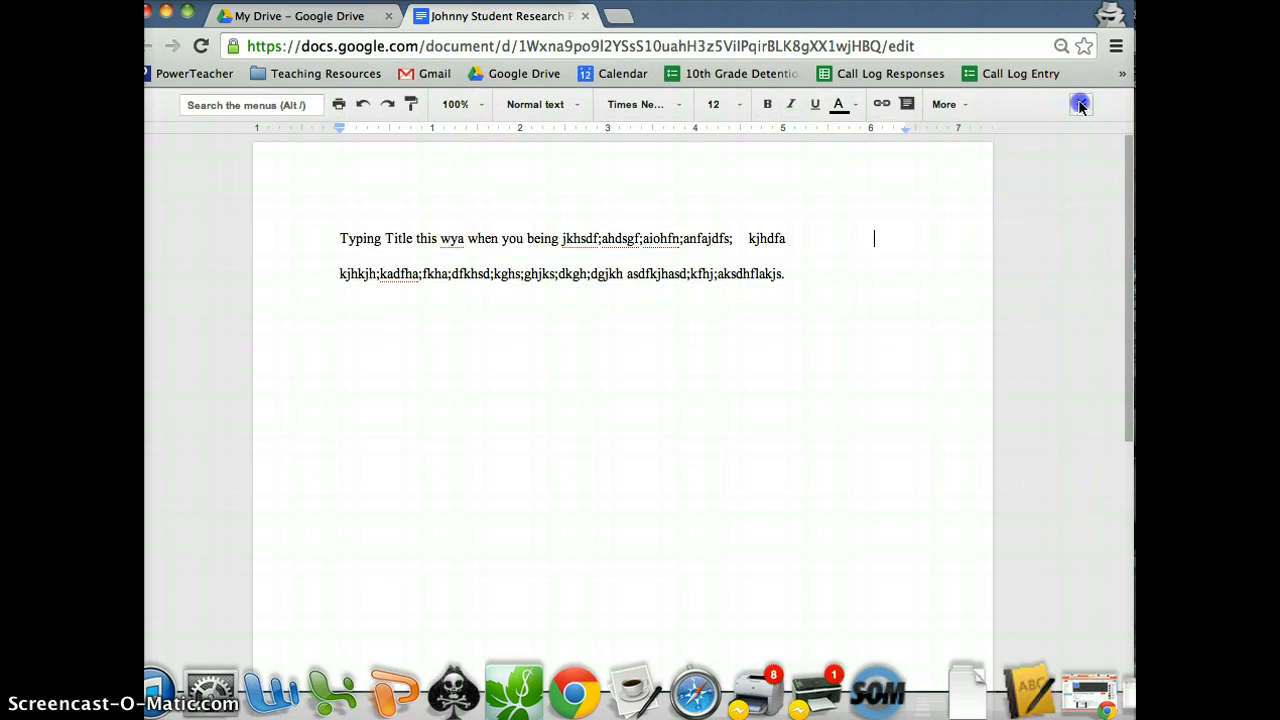
pyautogui.hotkey('ctrl', 'shift', 'f')
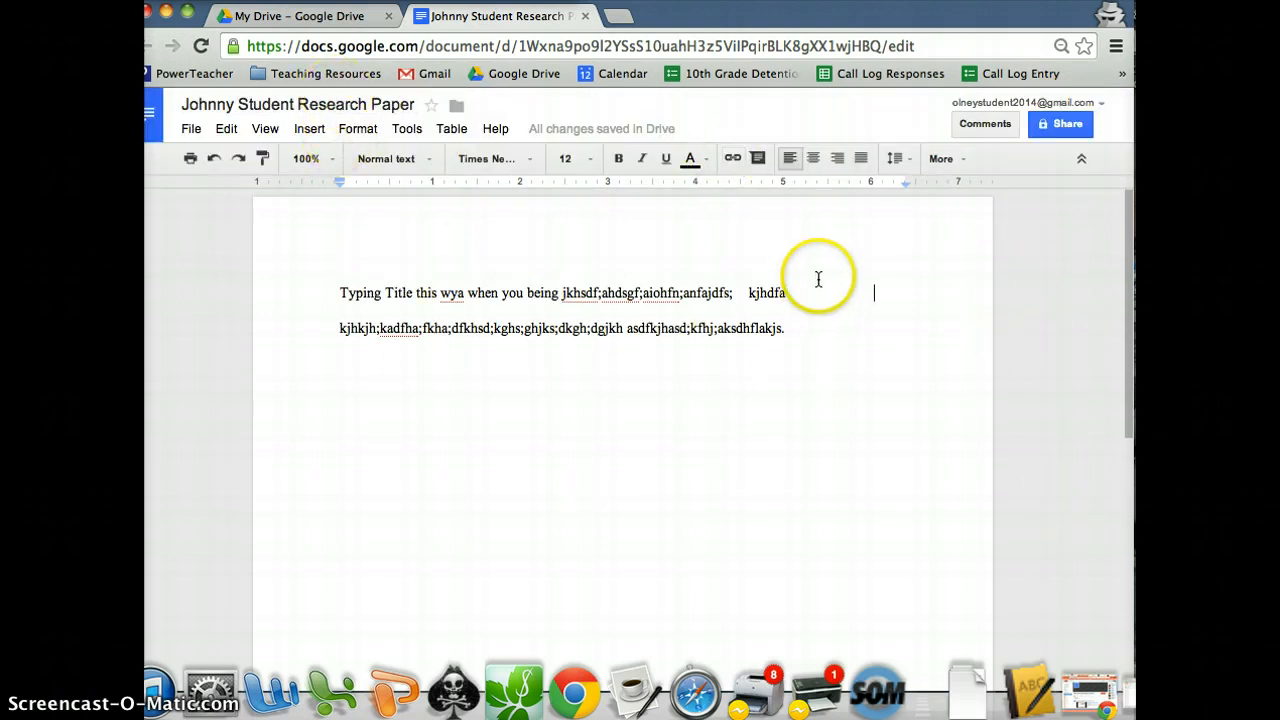
# Open the research paper's sharing settings and start adding people to invite.
pyautogui.click(1072, 130)
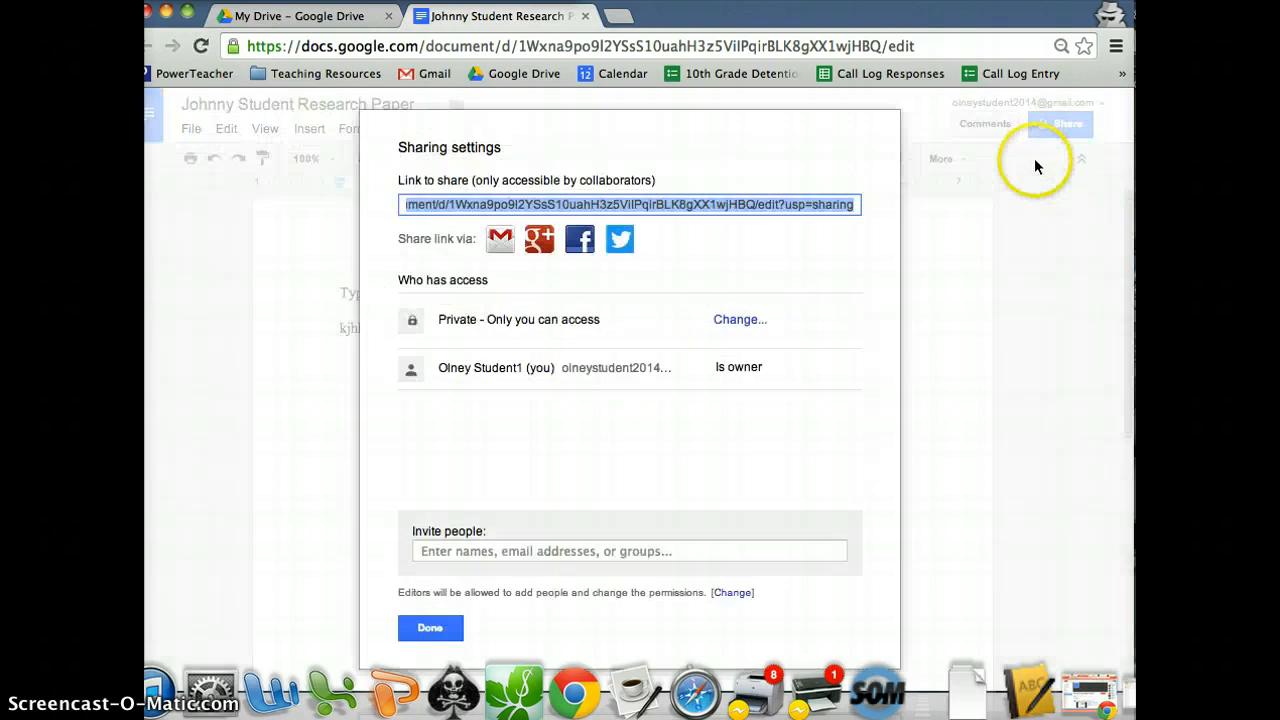
pyautogui.click(524, 555)
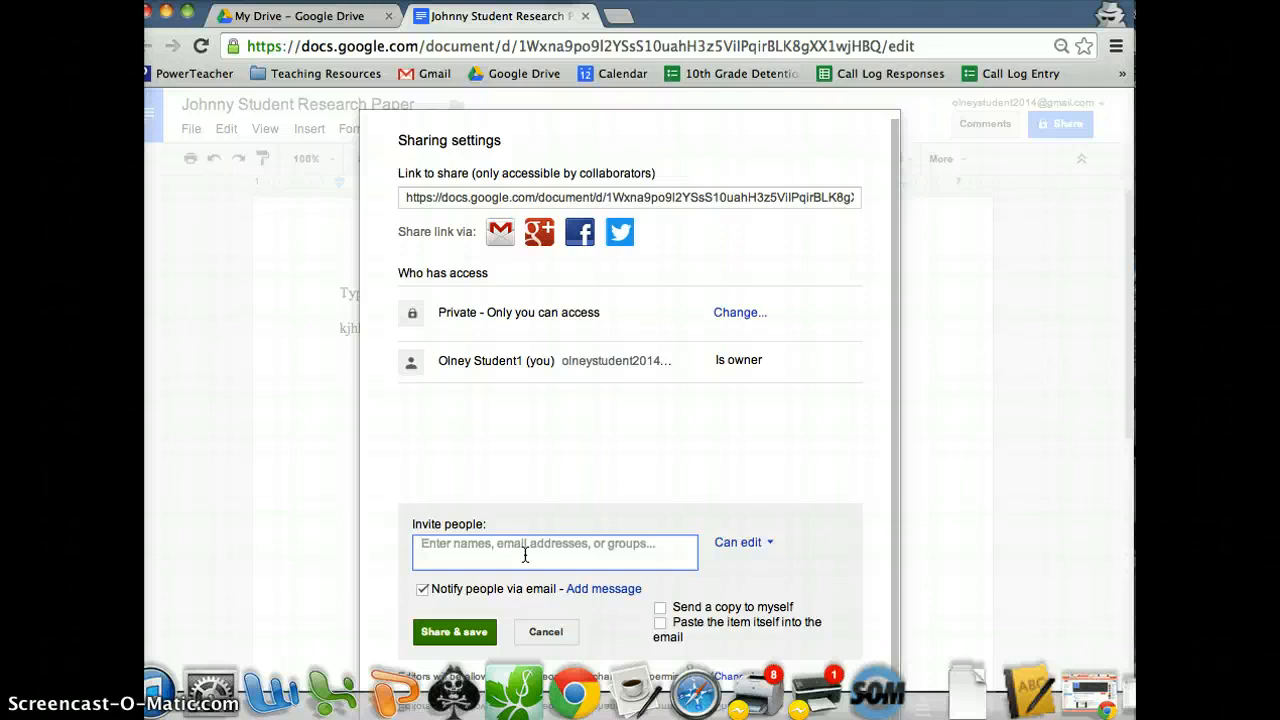
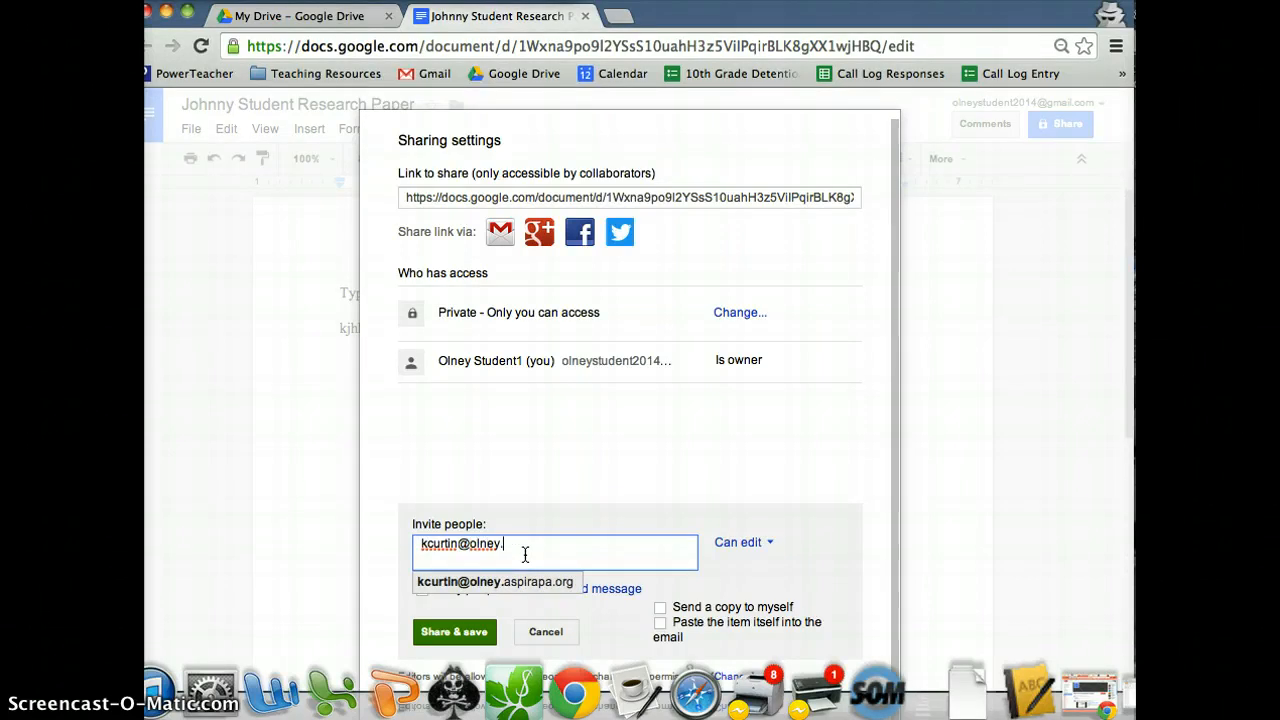
# Enter the five teachers' olney.aspirapa.org school e-mail addresses as invitees with Can edit access.
pyautogui.press('Return')
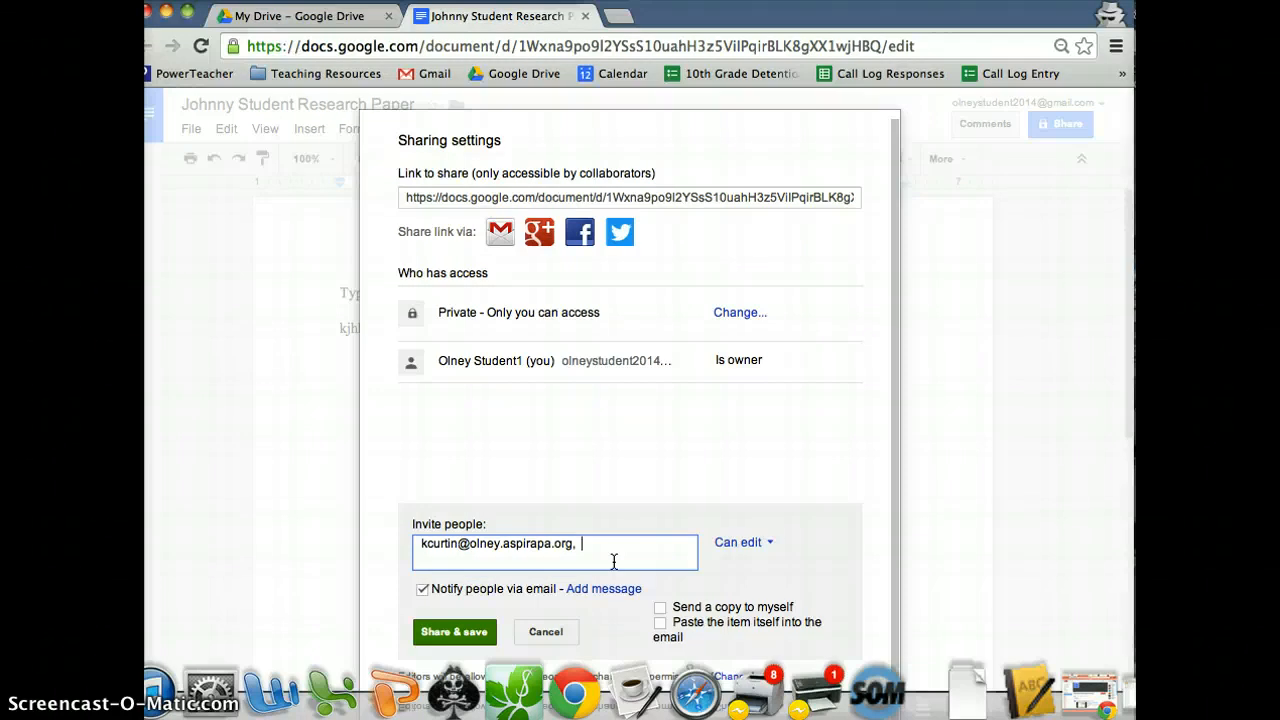
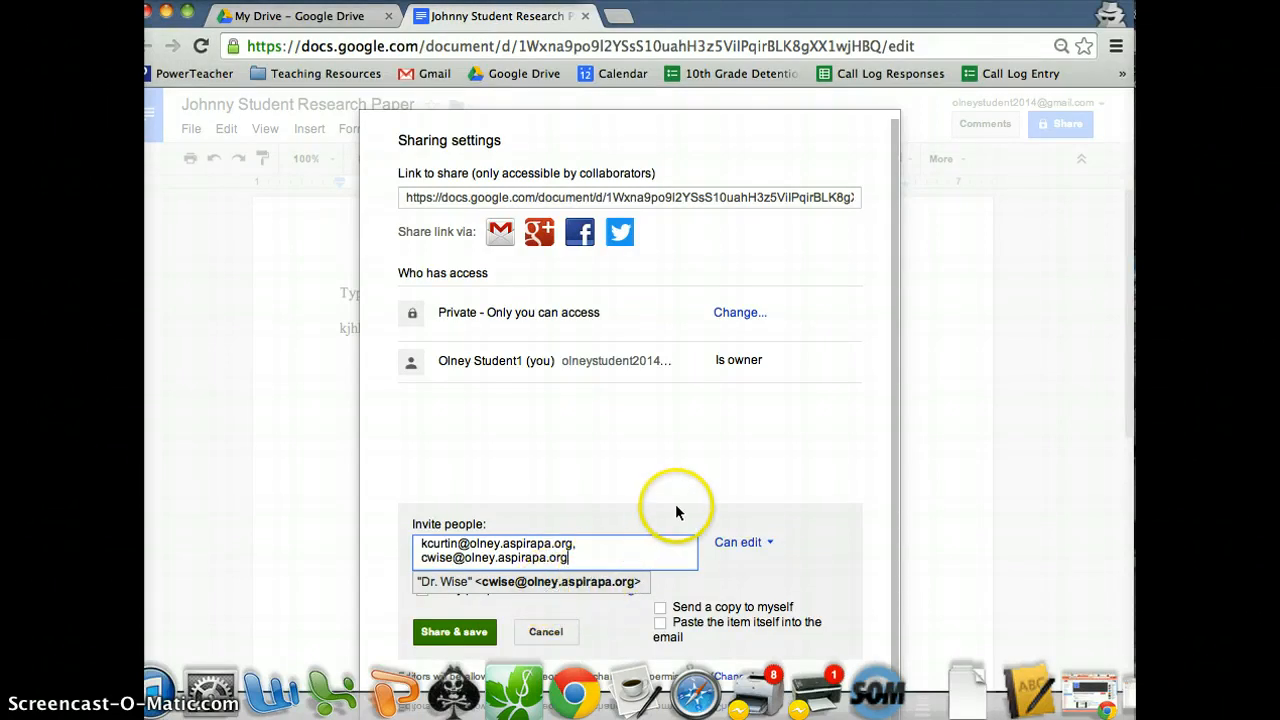
pyautogui.press('Return')
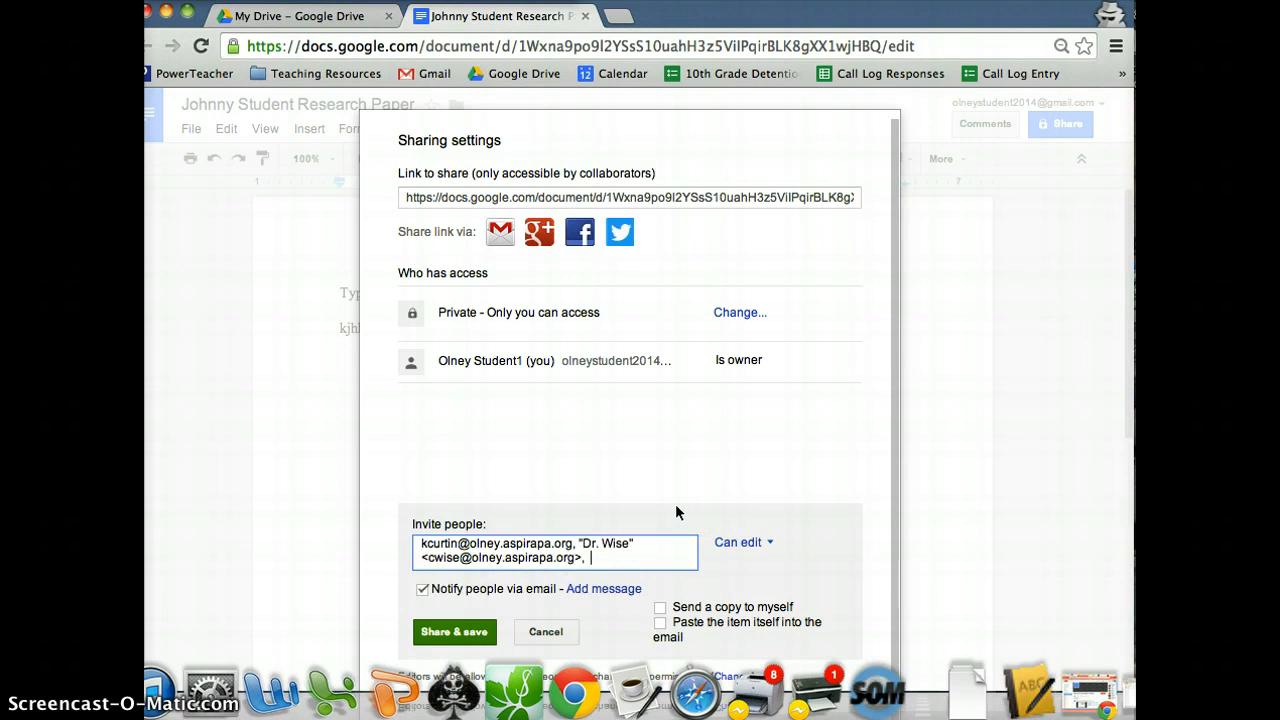
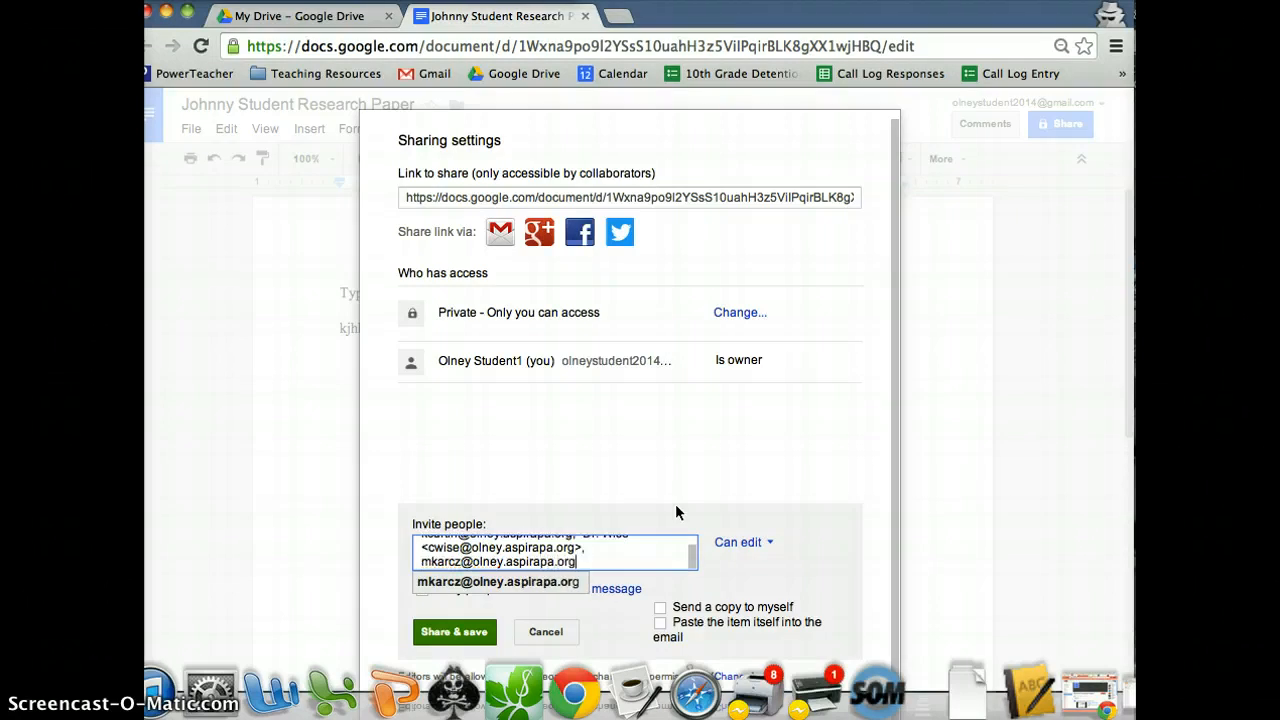
pyautogui.press('Return')
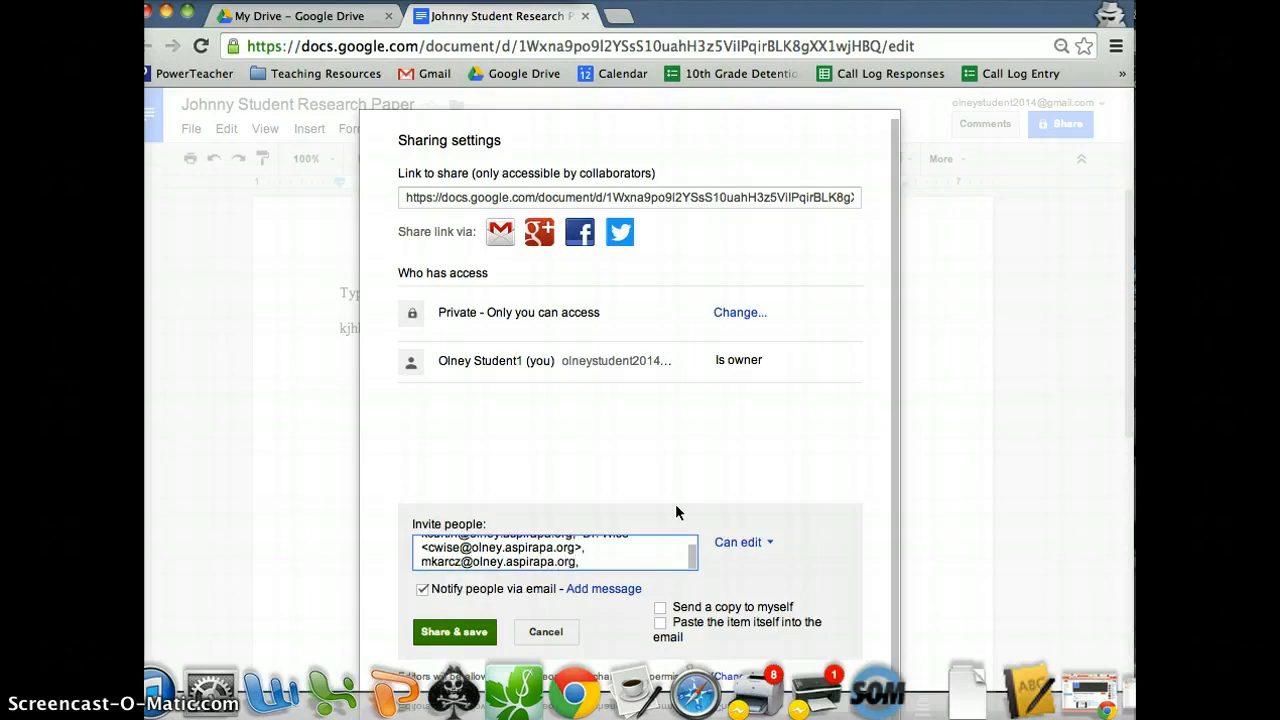
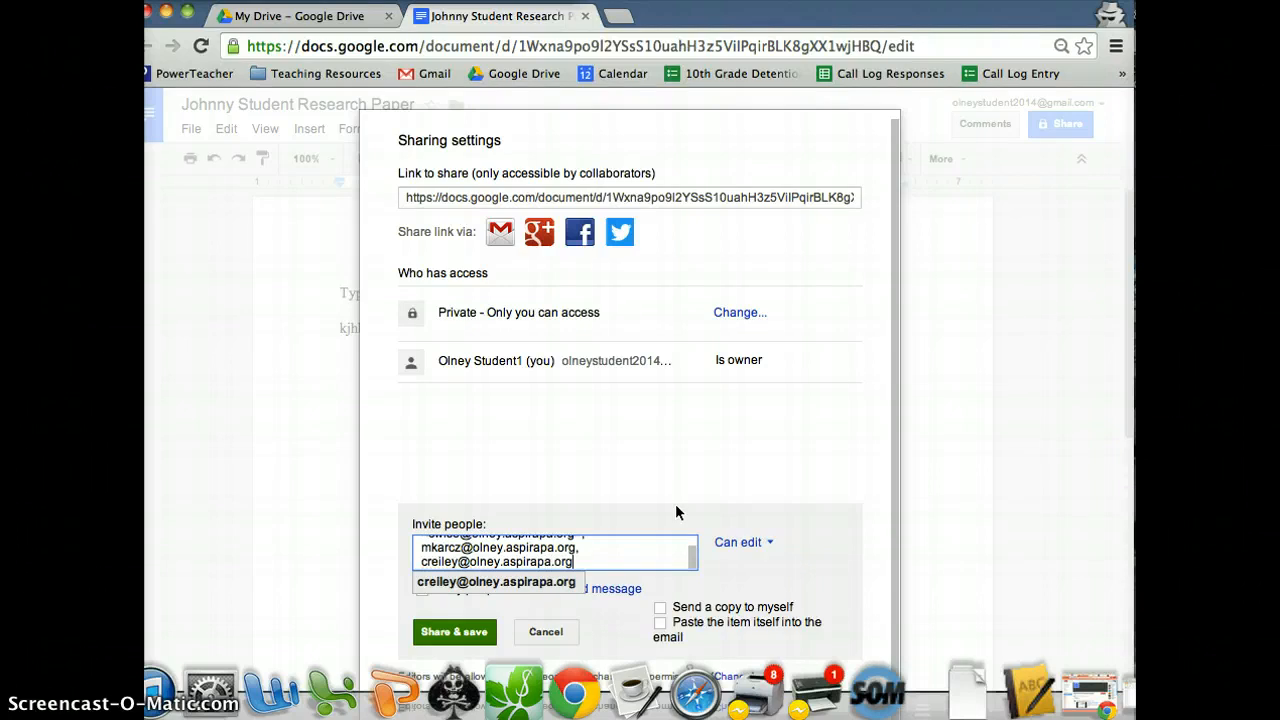
pyautogui.press('Return')
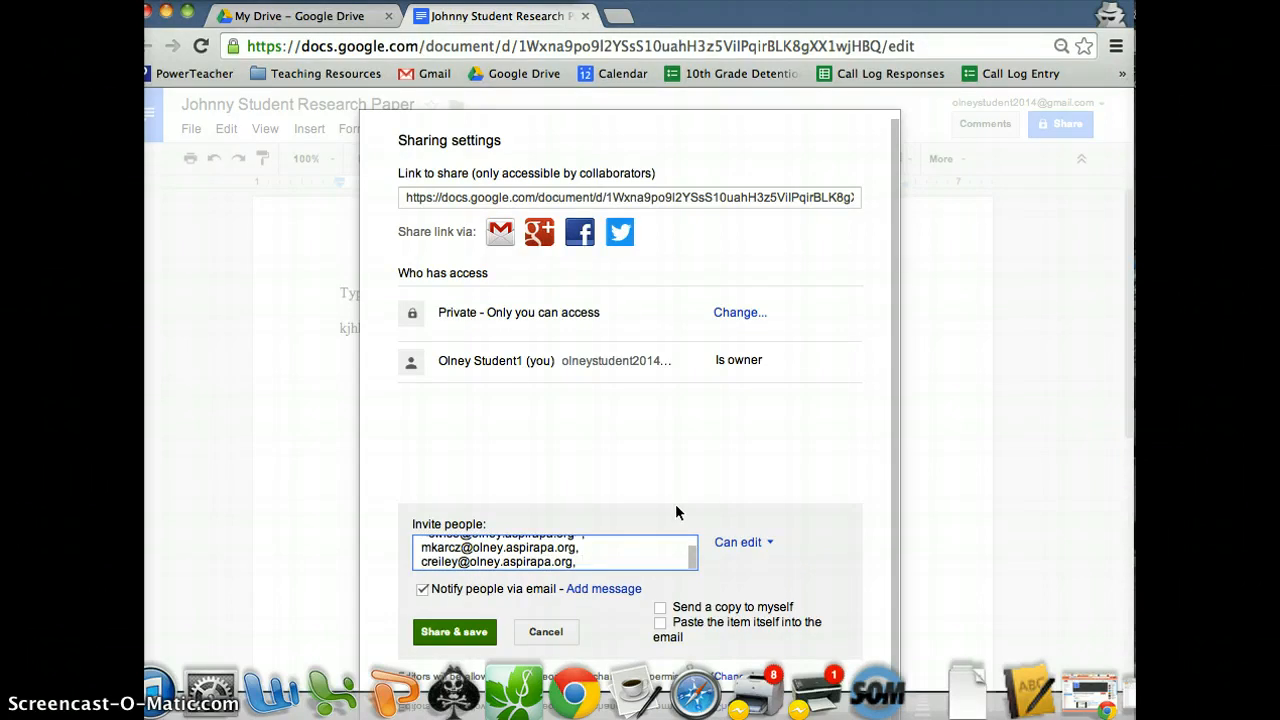
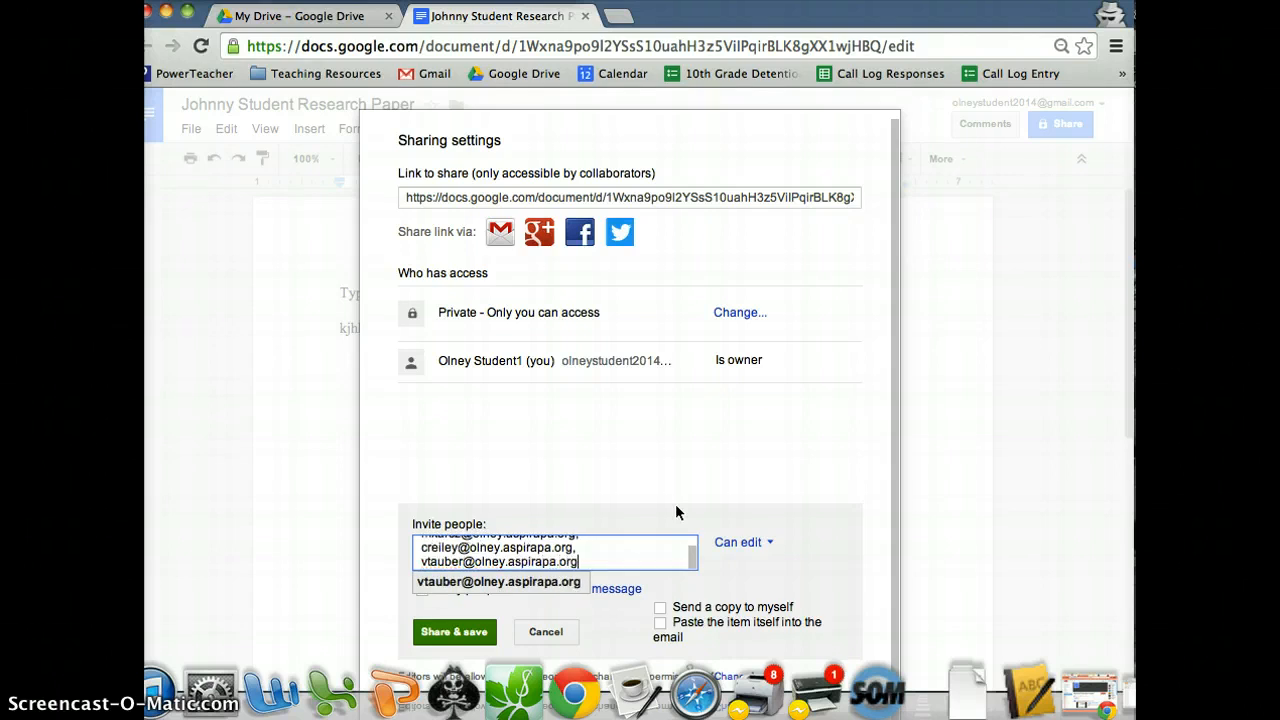
pyautogui.click(721, 521)
pyautogui.click(661, 553)
pyautogui.click(769, 543)
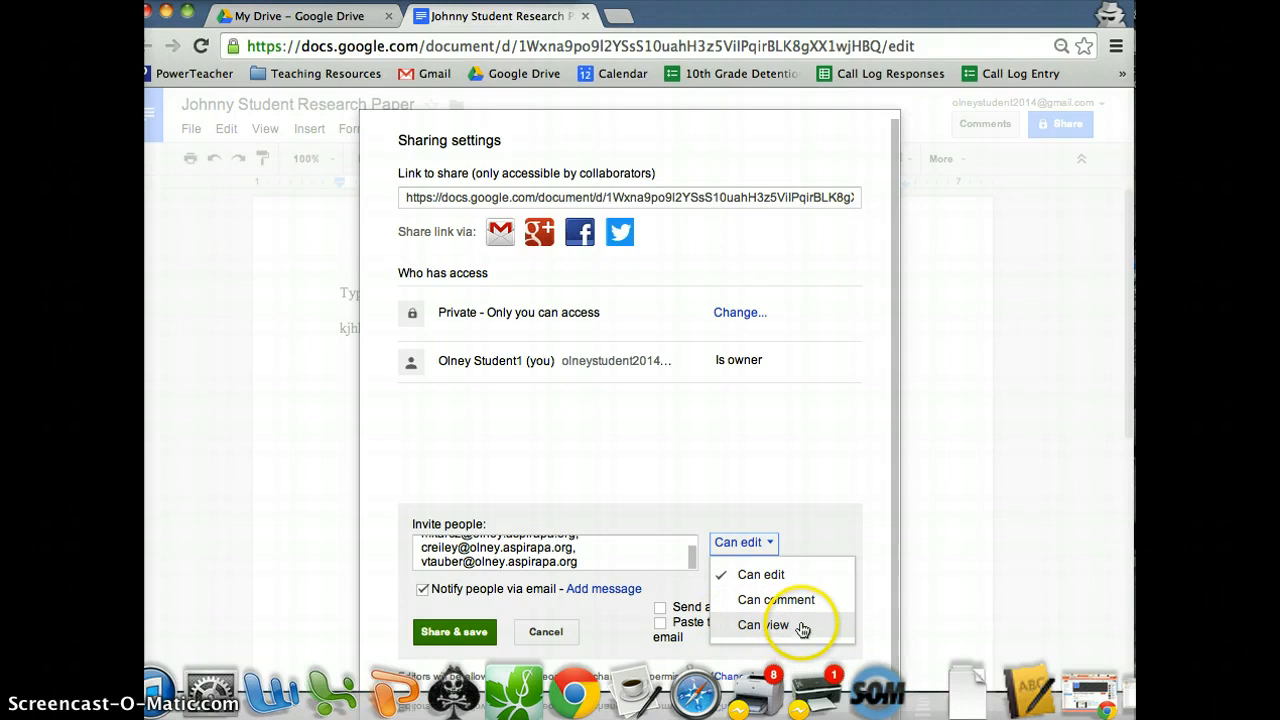
pyautogui.click(765, 580)
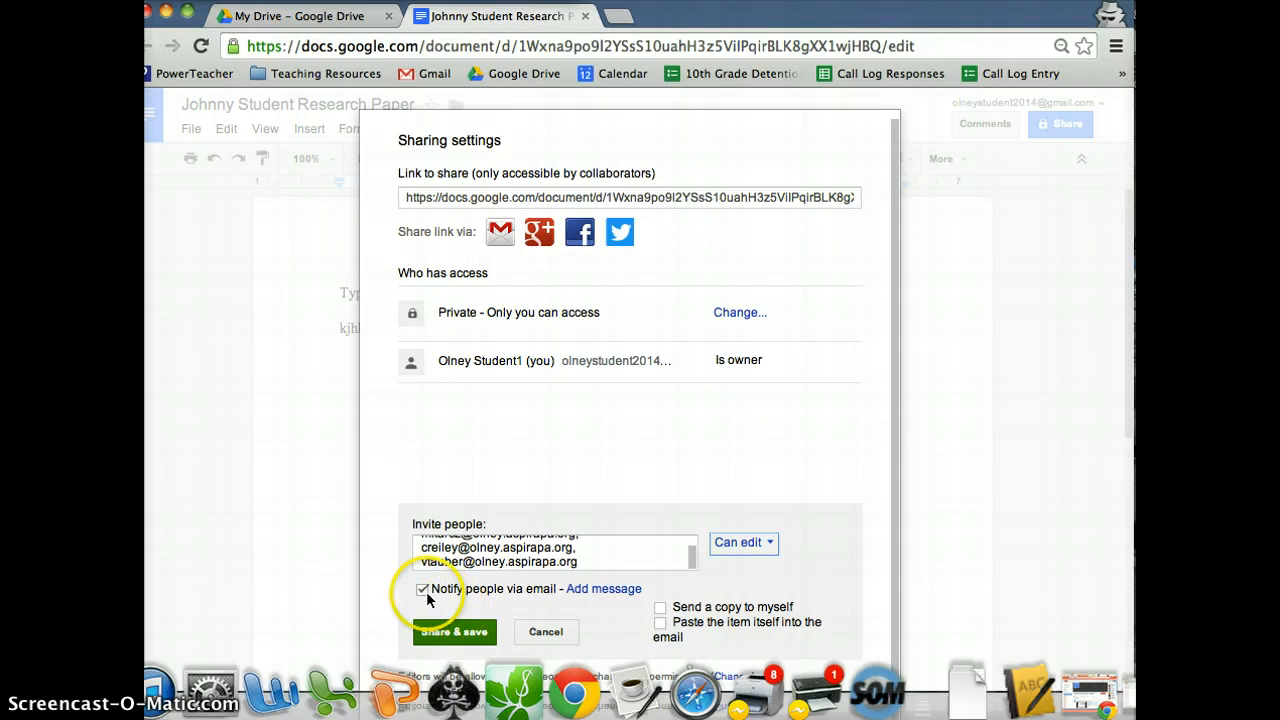
# Write the invitation message 'Hi Teachers, Here is my sample Google Doc. Let me know if you have any questions!', signed with the sender's name.
pyautogui.click(620, 590)
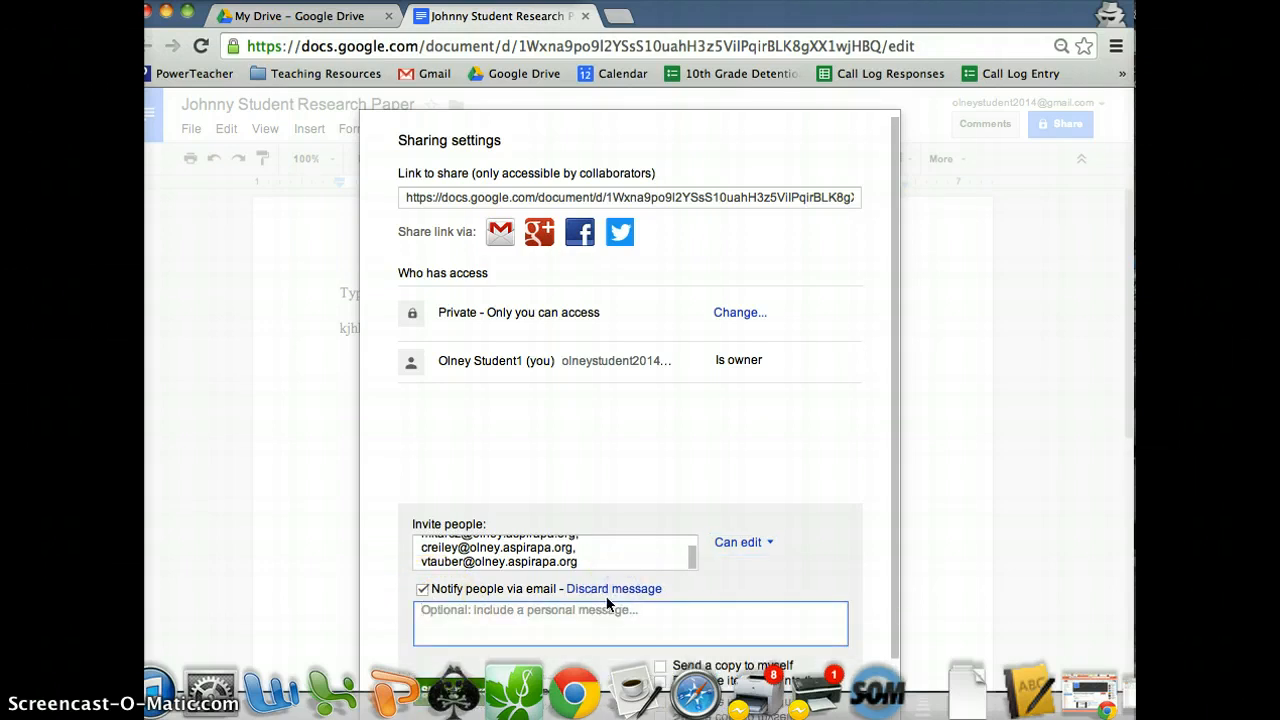
pyautogui.write('Hi Teachers,')
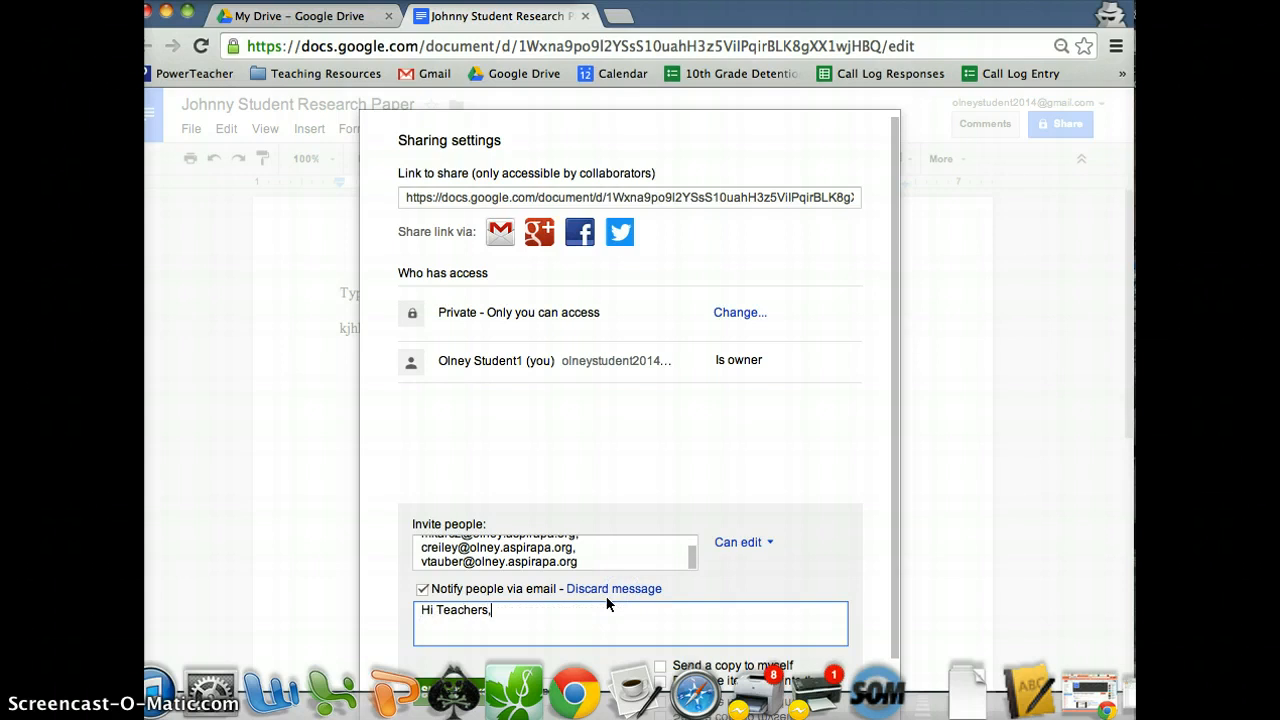
pyautogui.write(' He')
pyautogui.press('BackSpace')
pyautogui.press('BackSpace')
pyautogui.press('BackSpace')
pyautogui.press('Return')
pyautogui.press('Return')
pyautogui.write('Here is m')
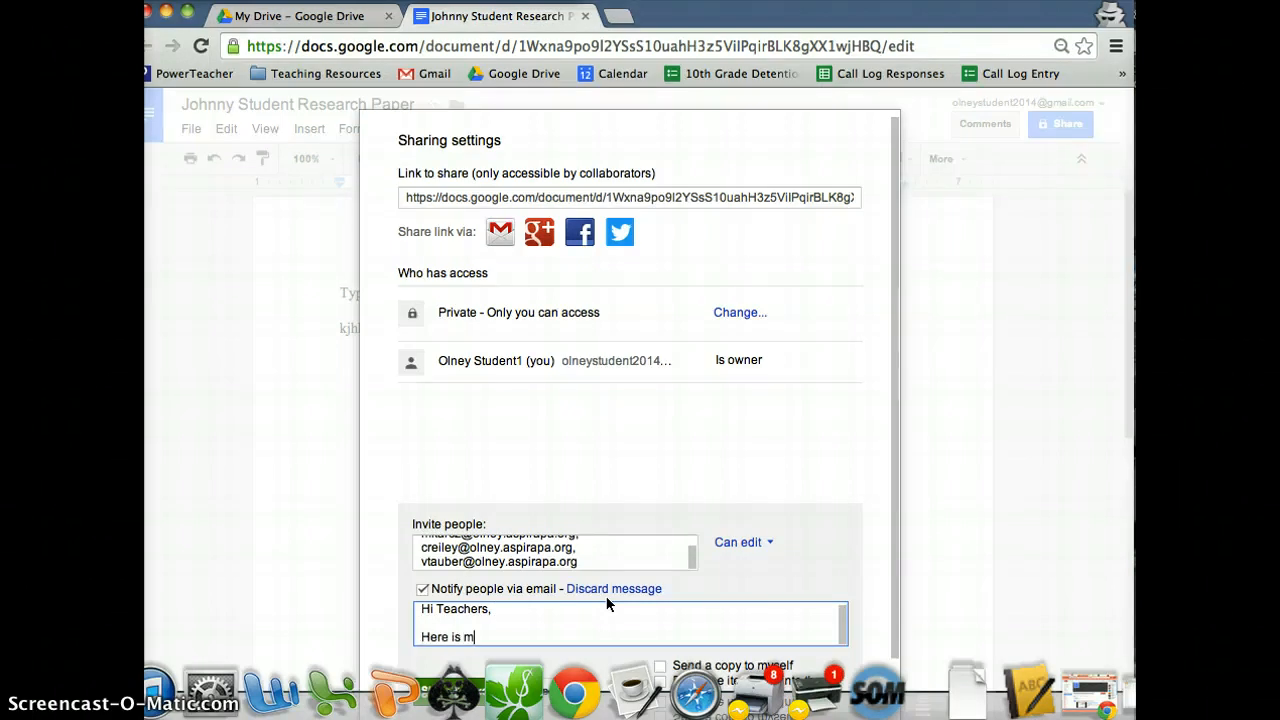
pyautogui.write('y sample Google D')
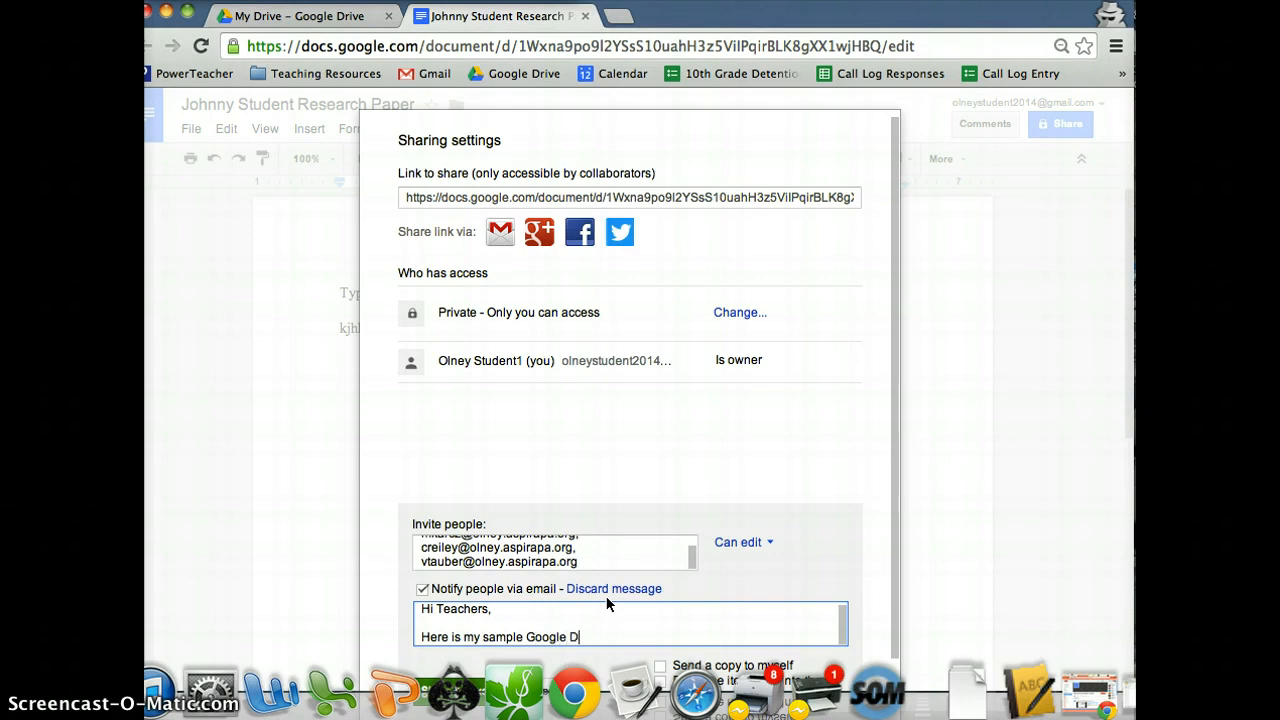
pyautogui.write('oc.  Let me know if you have any questions!')
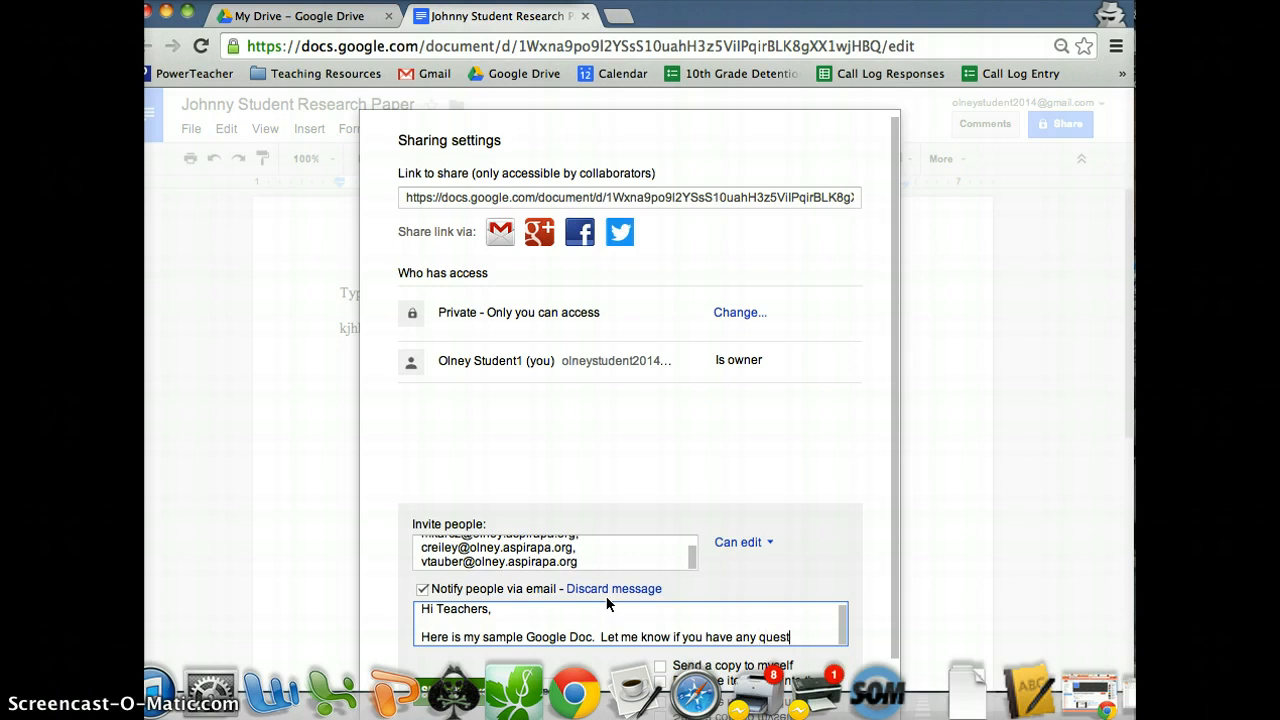
pyautogui.press('Return')
pyautogui.press('Return')
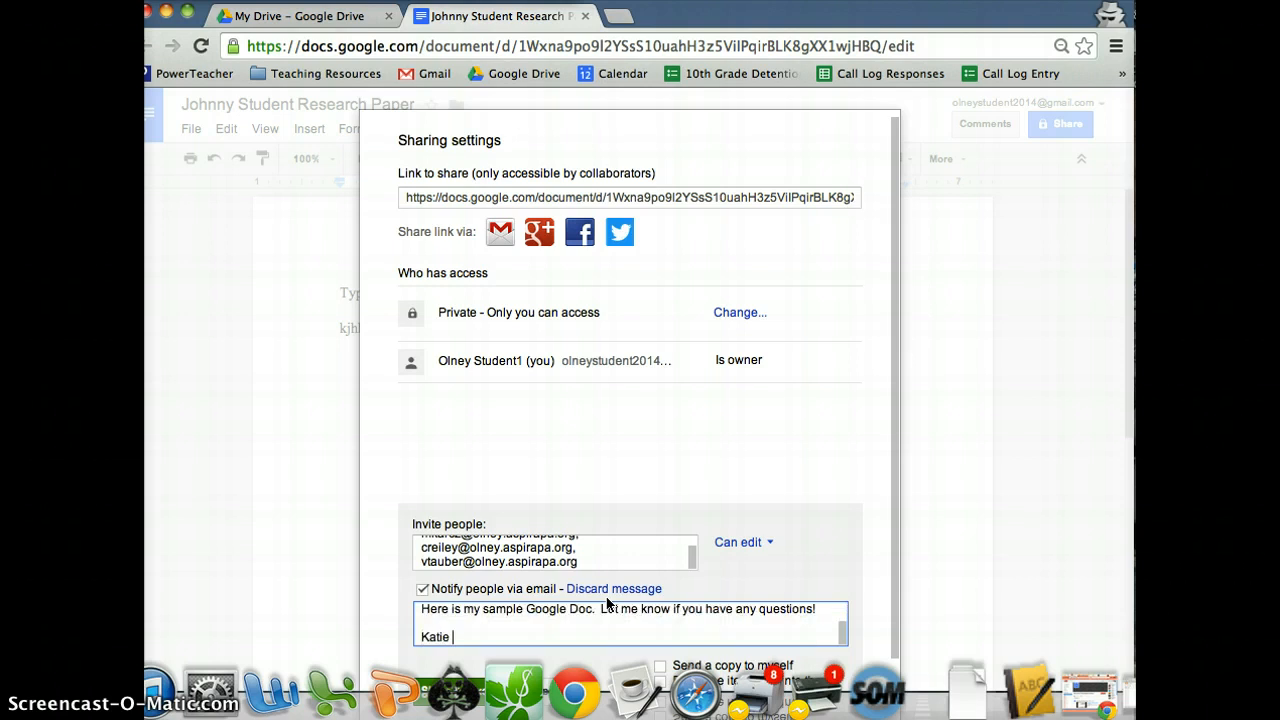
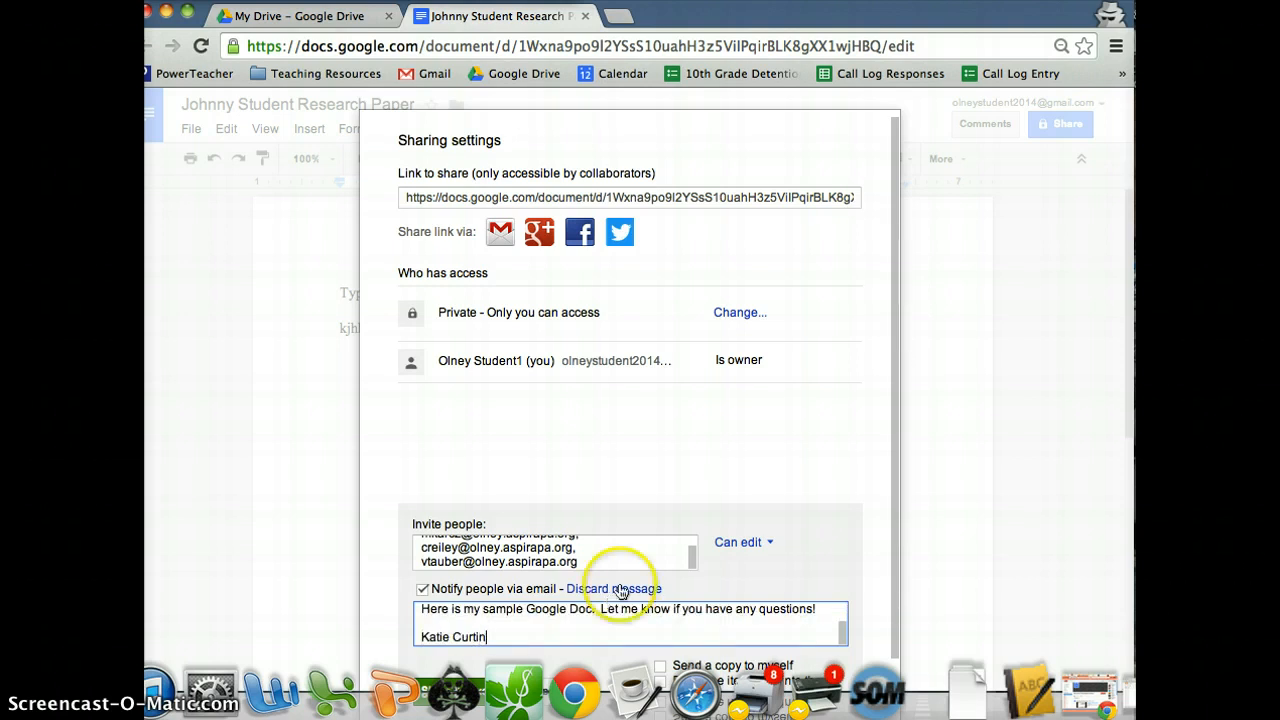
pyautogui.scroll(-2, 667, 520)
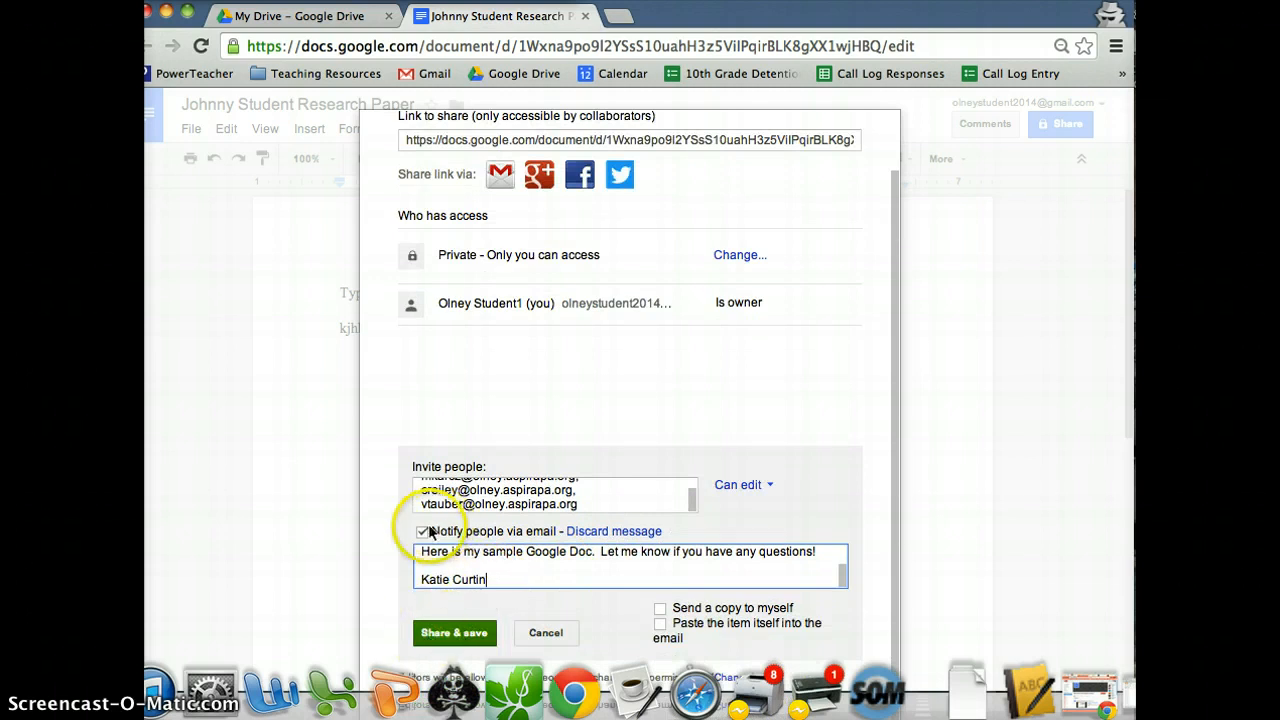
# Turn off e-mail notification, share and save, and confirm skipping the invitations.
pyautogui.click(422, 531)
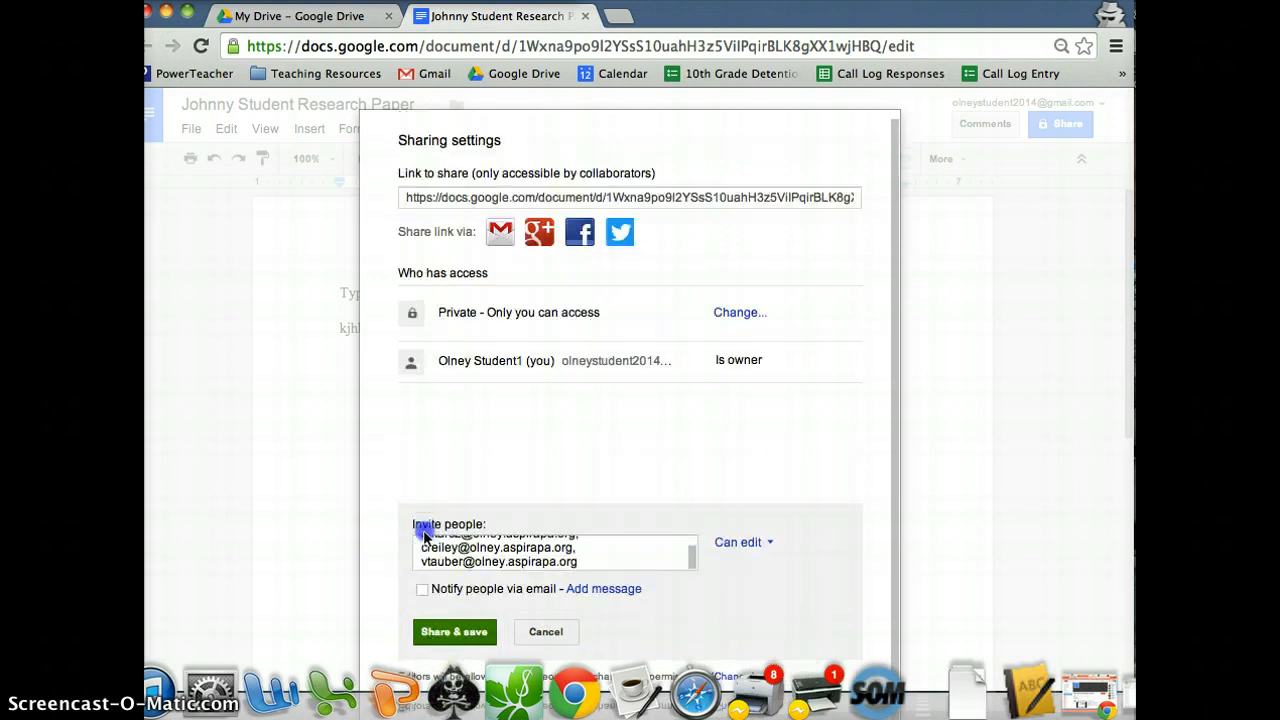
pyautogui.click(452, 632)
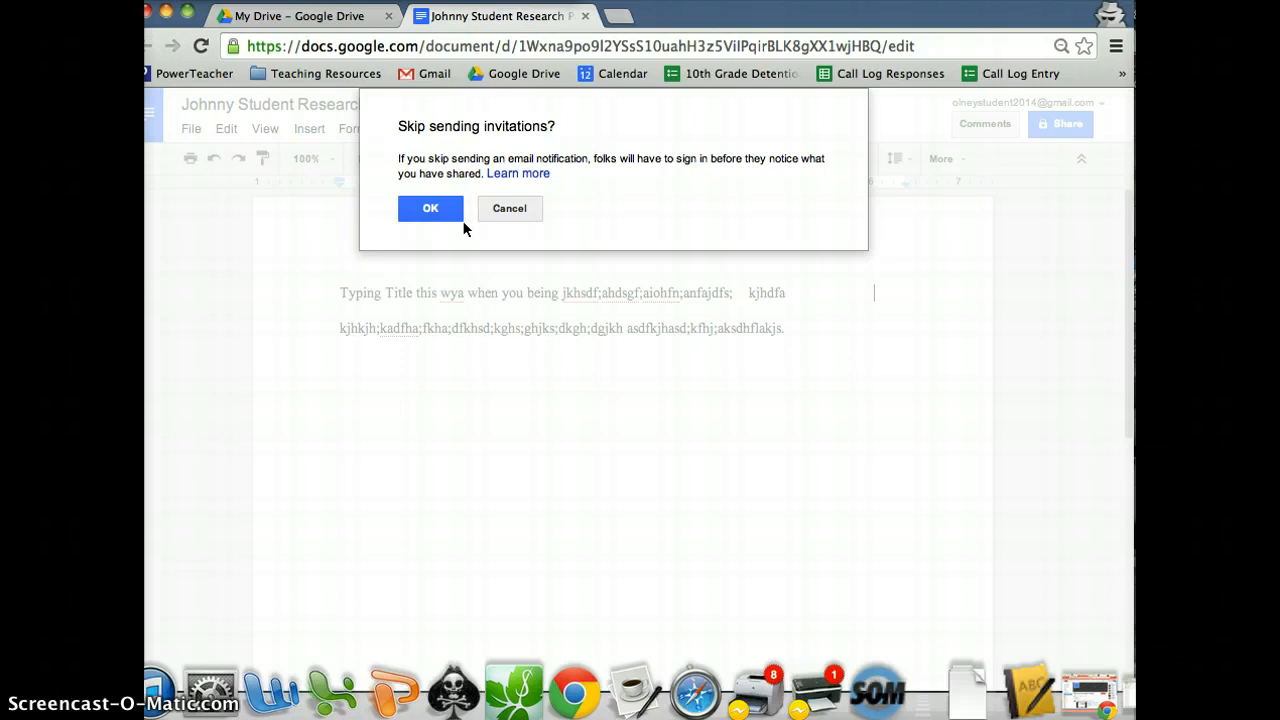
pyautogui.click(457, 217)
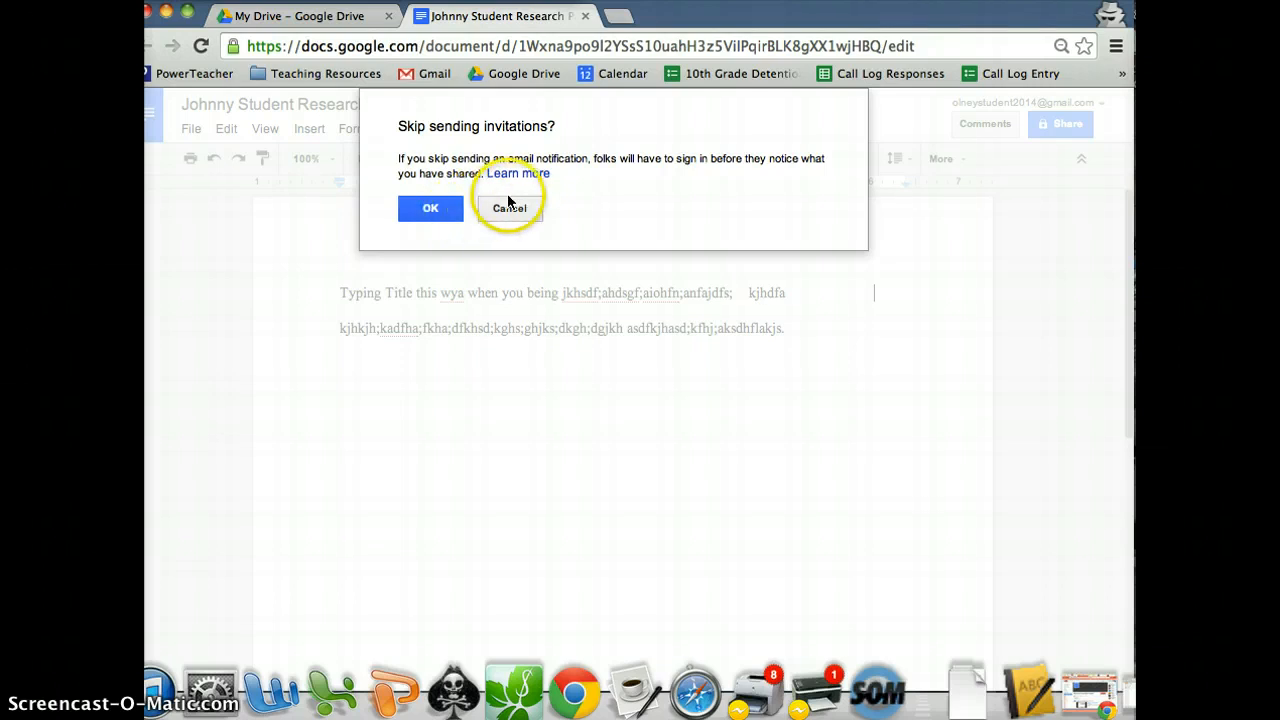
pyautogui.click(468, 212)
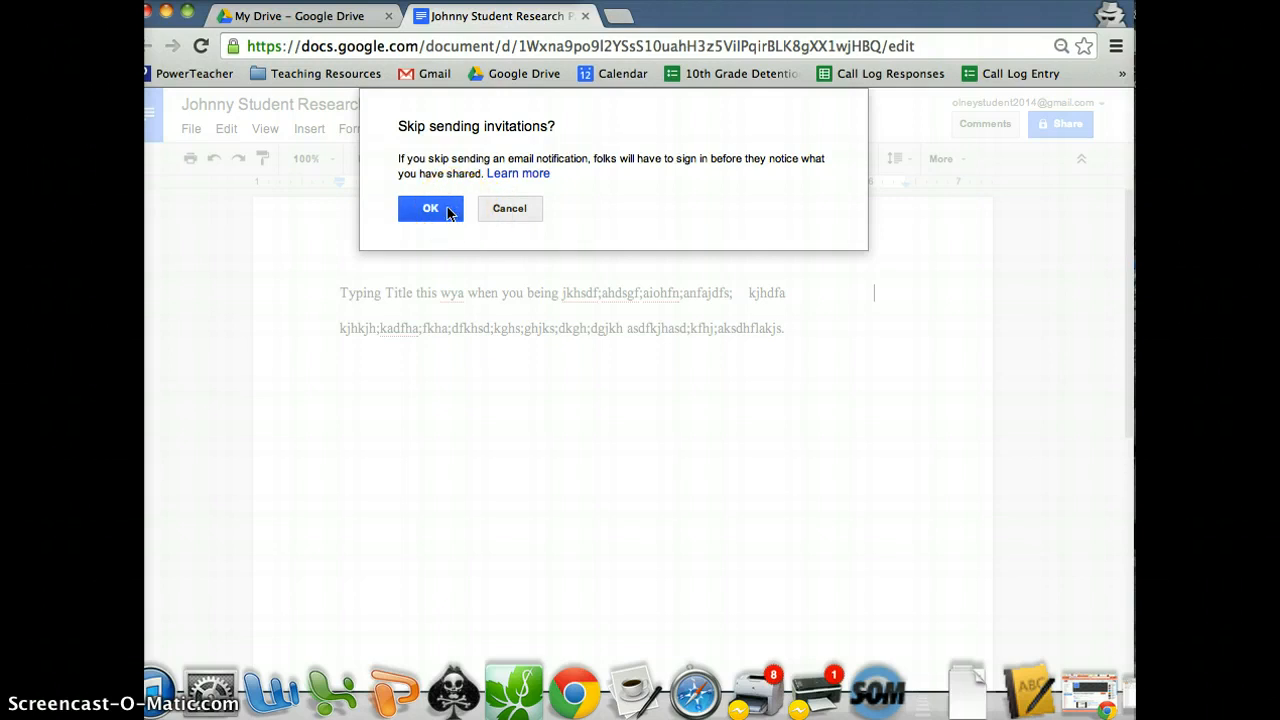
pyautogui.click(448, 210)
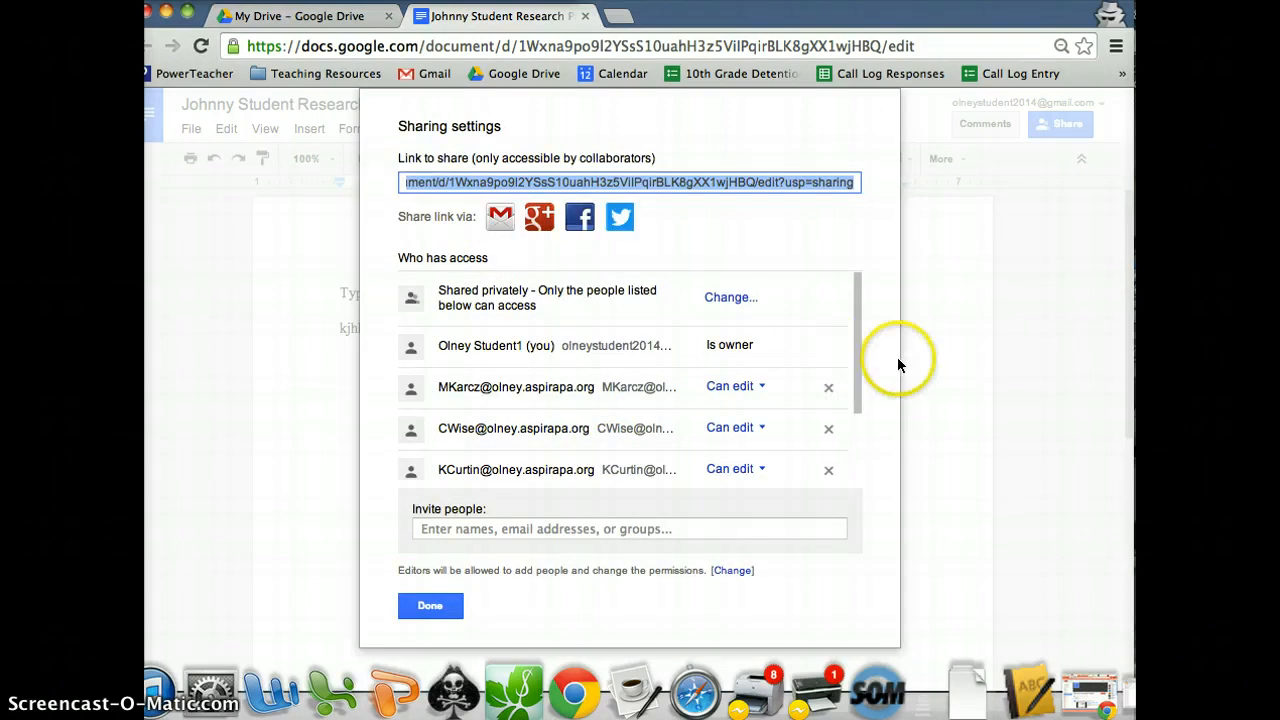
# Review the Who has access list for the five teacher editors, then close the sharing settings.
pyautogui.click(857, 326)
pyautogui.moveTo(857, 326); pyautogui.dragTo(854, 443)
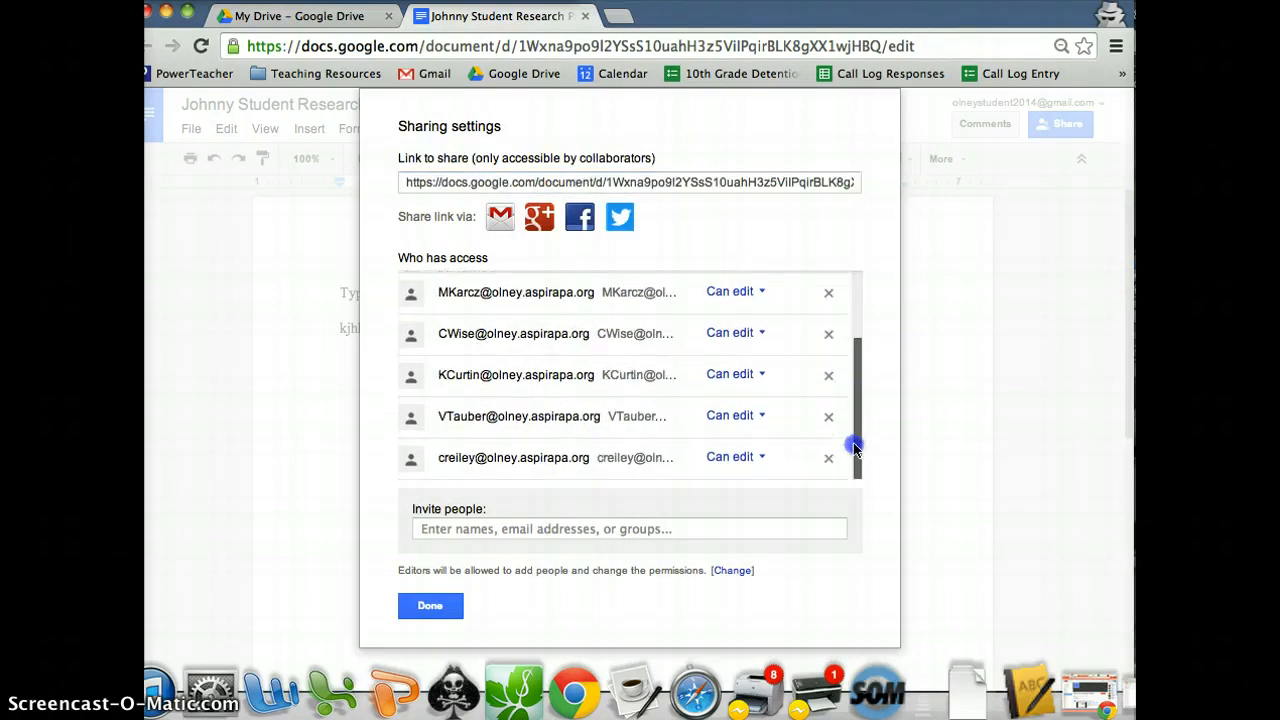
pyautogui.moveTo(853, 381); pyautogui.dragTo(846, 311)
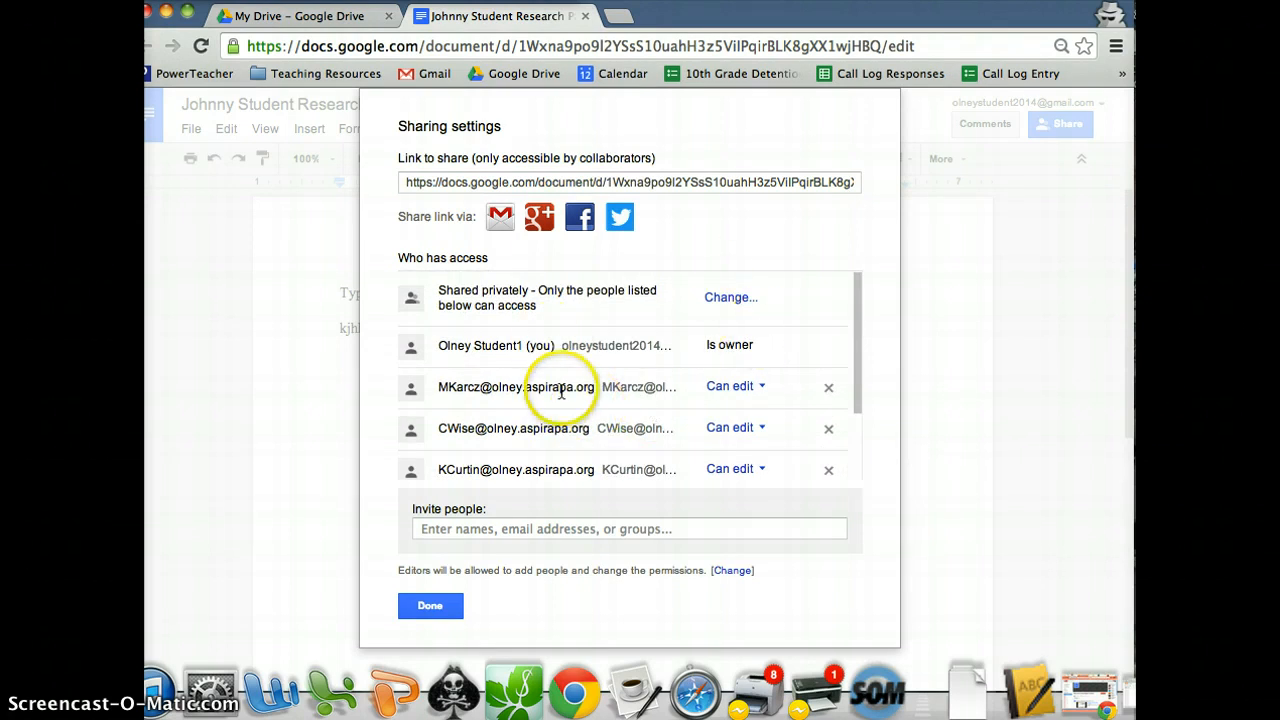
pyautogui.scroll(-3, 540, 430)
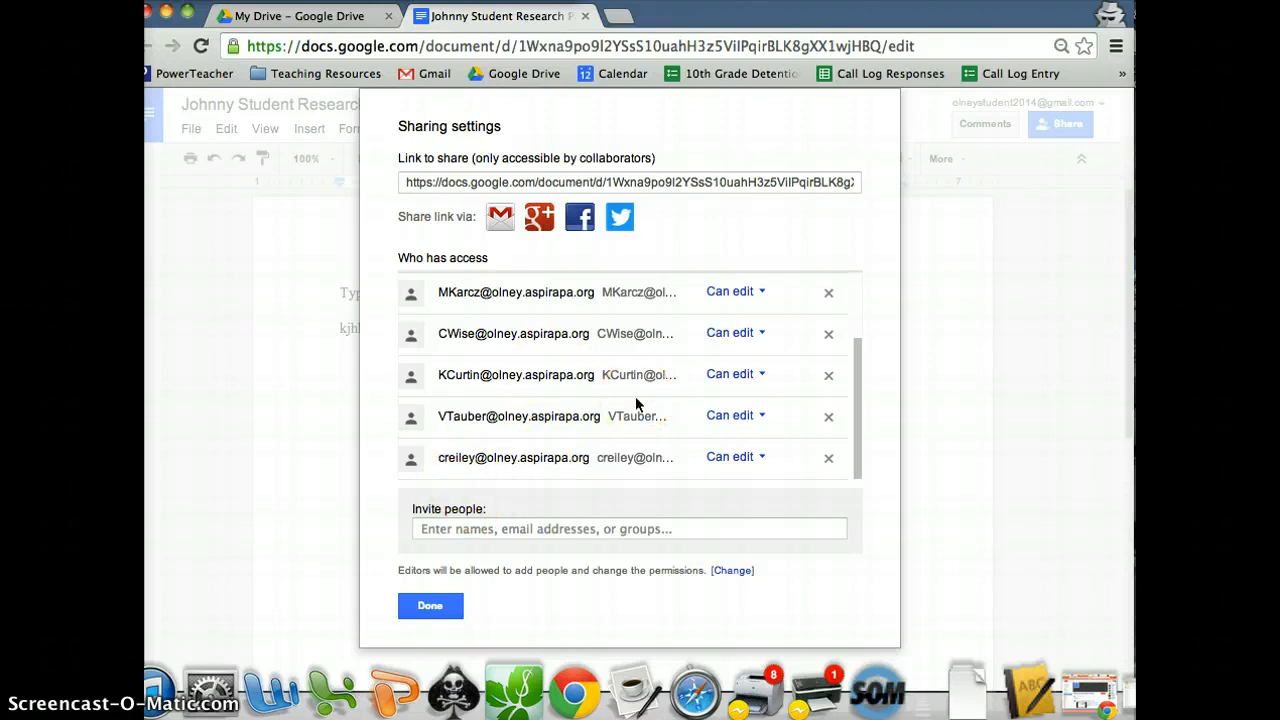
pyautogui.click(445, 605)
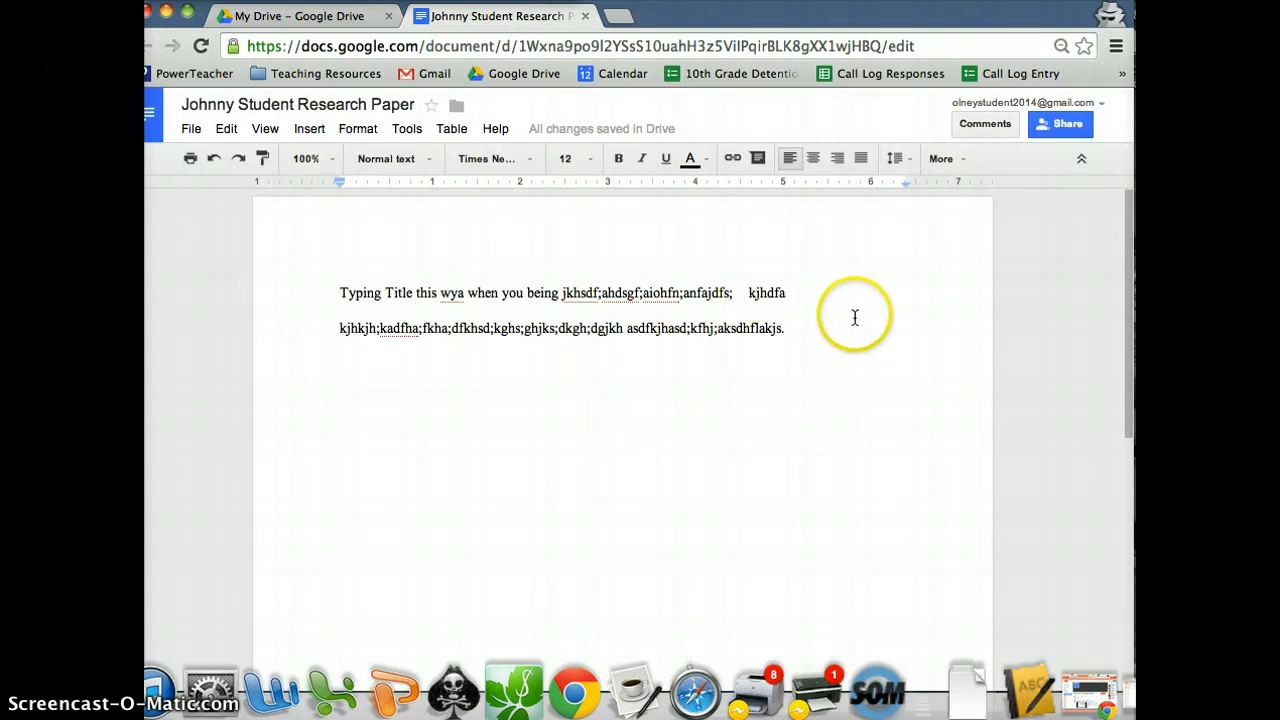
# Add a Tab-indented paragraph reading 'Indent as' below the filler text, followed by a new line.
pyautogui.click(798, 336)
pyautogui.press('Return')
pyautogui.press('Return')
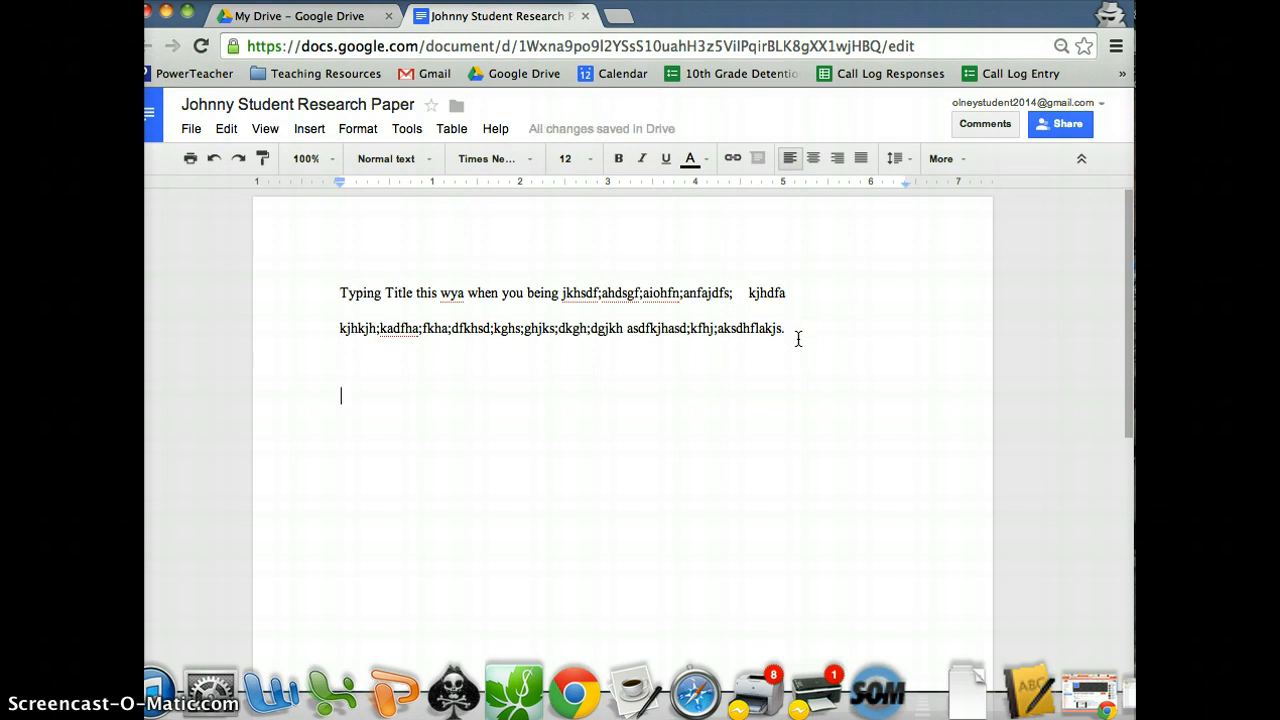
pyautogui.press('Tab')
pyautogui.write('int')
pyautogui.press('BackSpace')
pyautogui.press('BackSpace')
pyautogui.press('BackSpace')
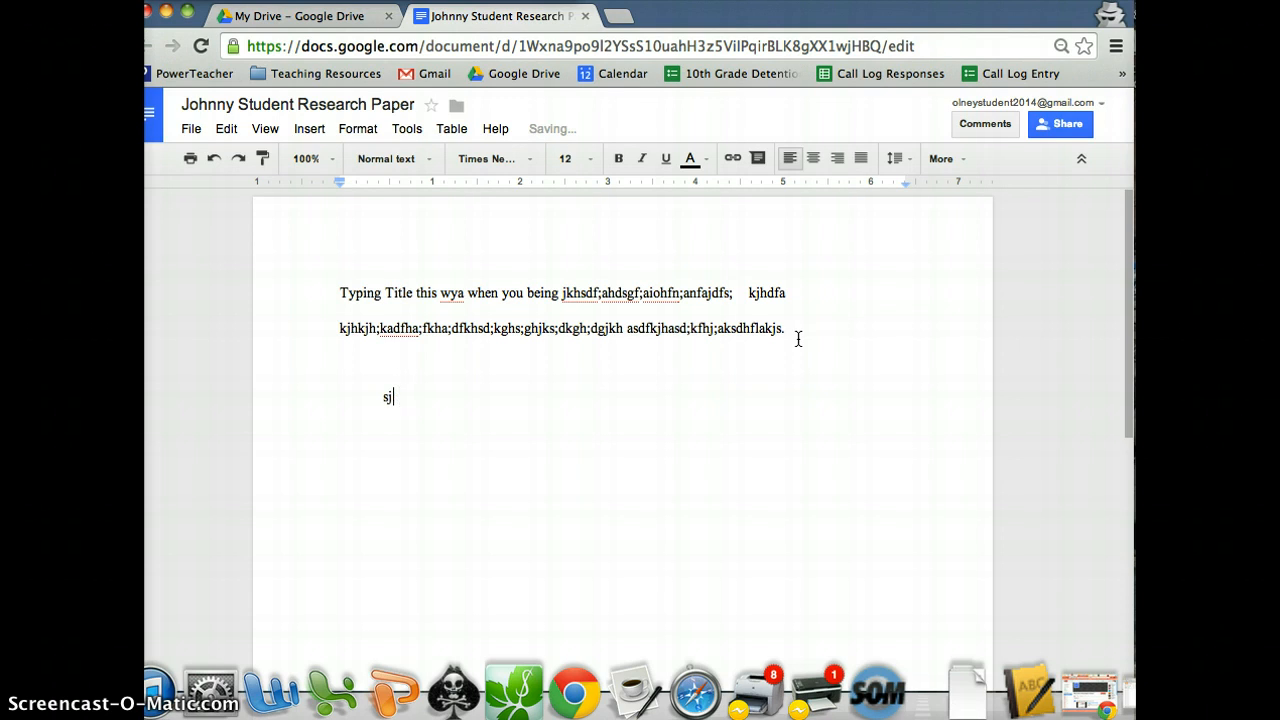
pyautogui.write('Indent as')
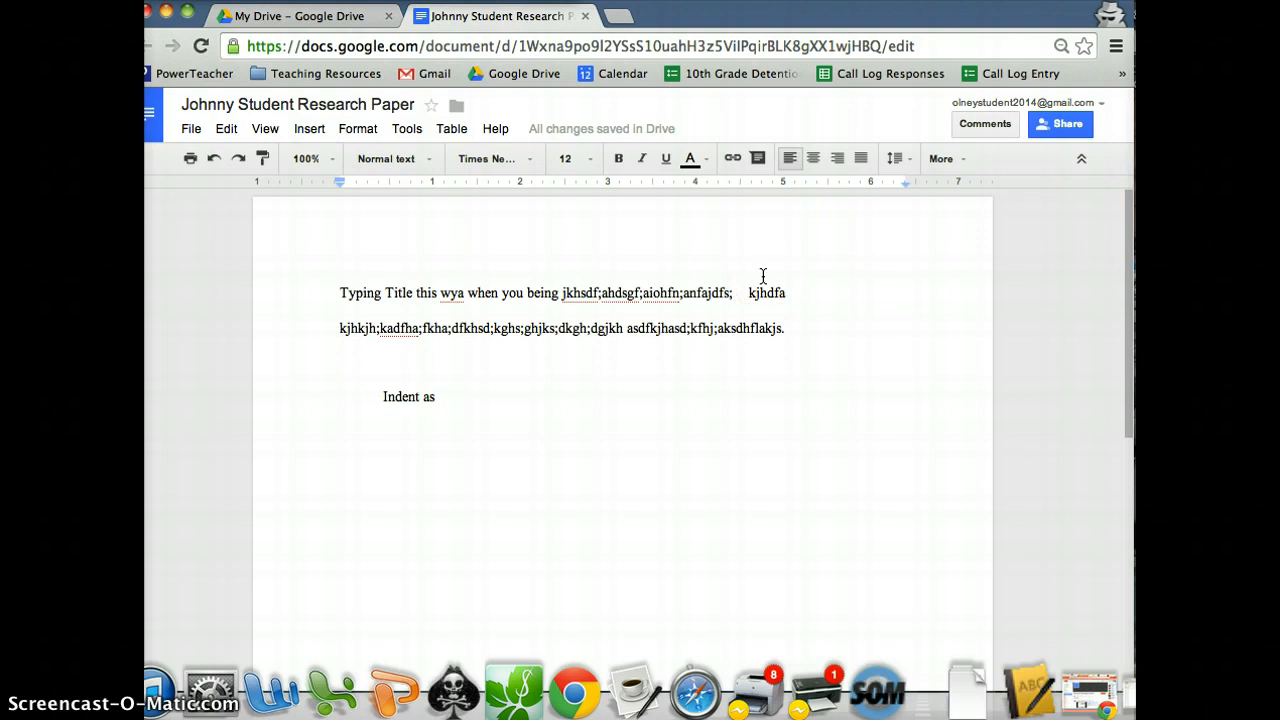
pyautogui.press('Return')
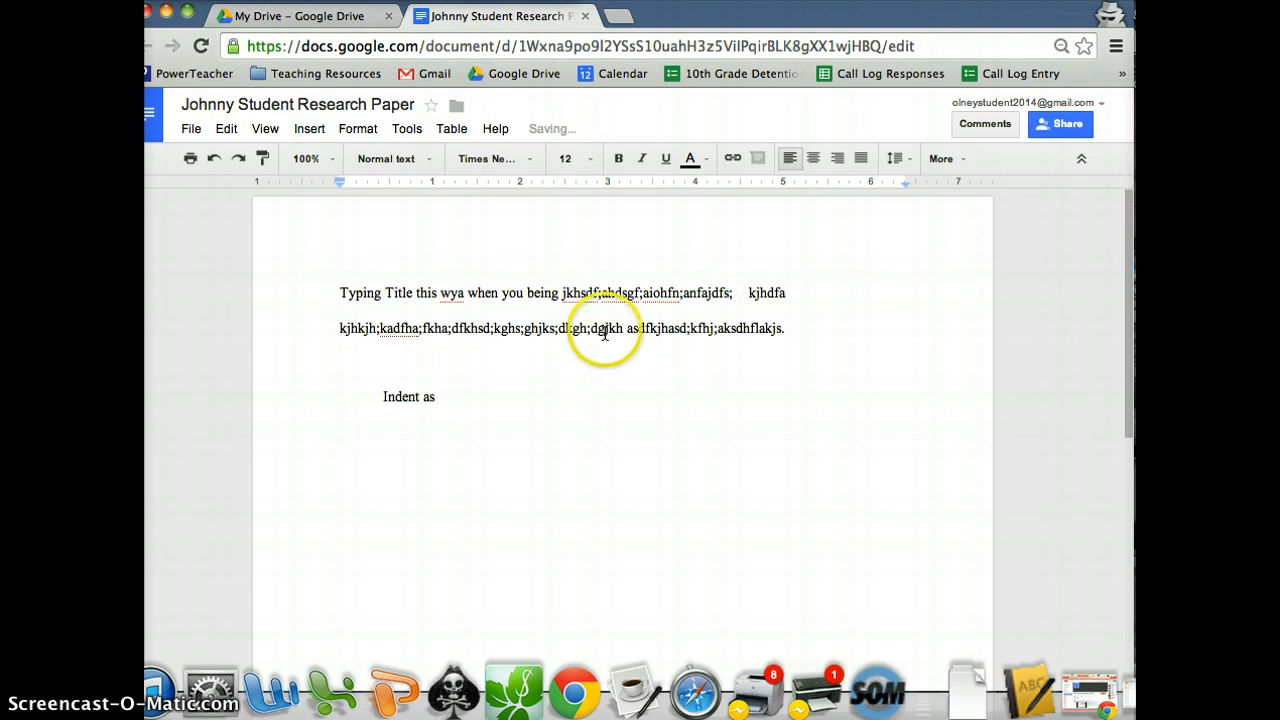